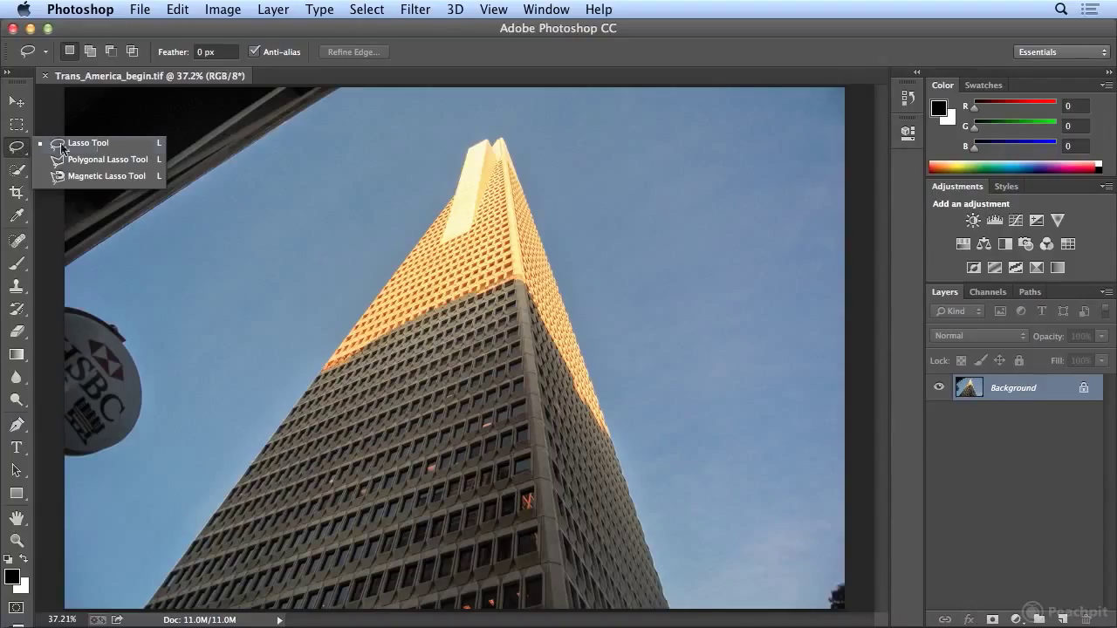
Outline the dark treetop in the photo's lower-right corner with the Lasso Tool, keeping the selection close to the tree
click(87, 143)
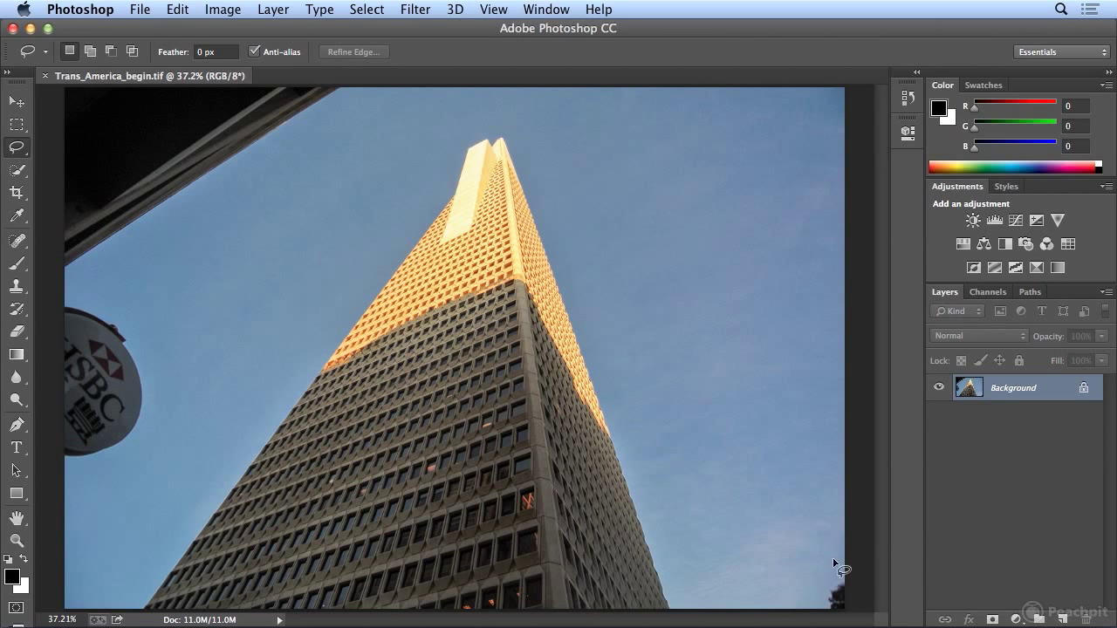
mouse_move(829, 561)
mouse_down()
mouse_move(788, 592)
mouse_move(796, 624)
mouse_move(893, 615)
mouse_move(880, 571)
mouse_move(831, 562)
mouse_up()
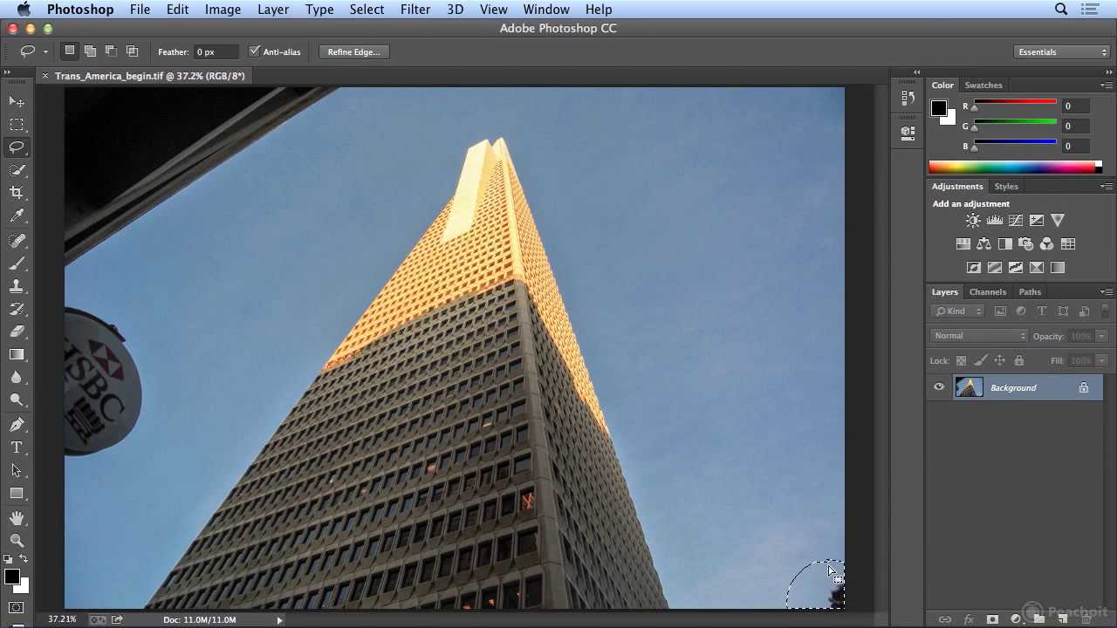
click(494, 9)
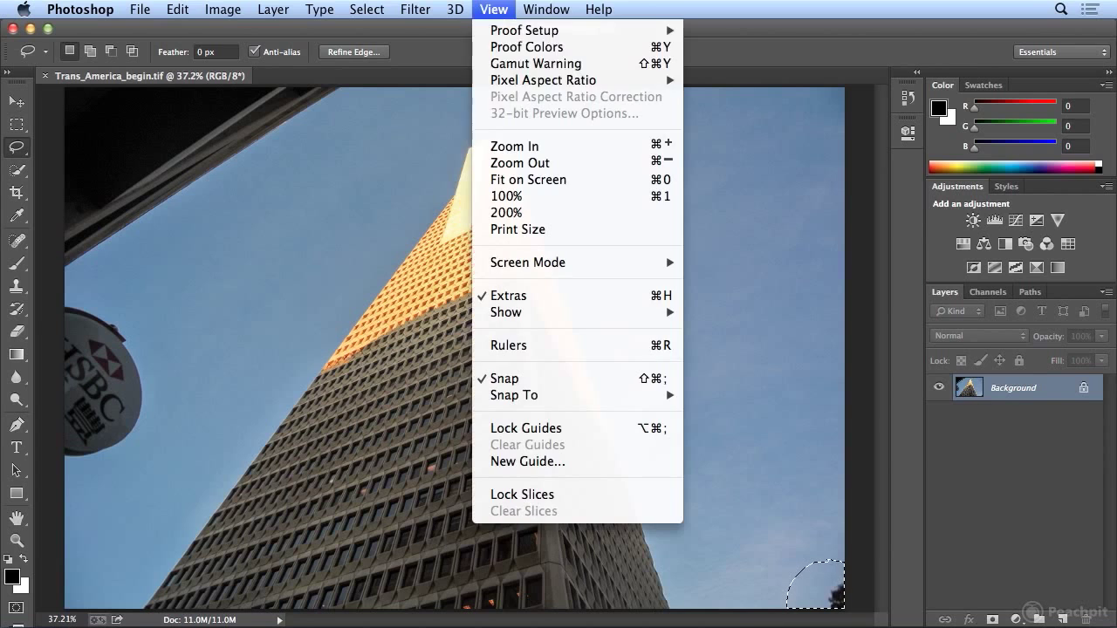
click(512, 166)
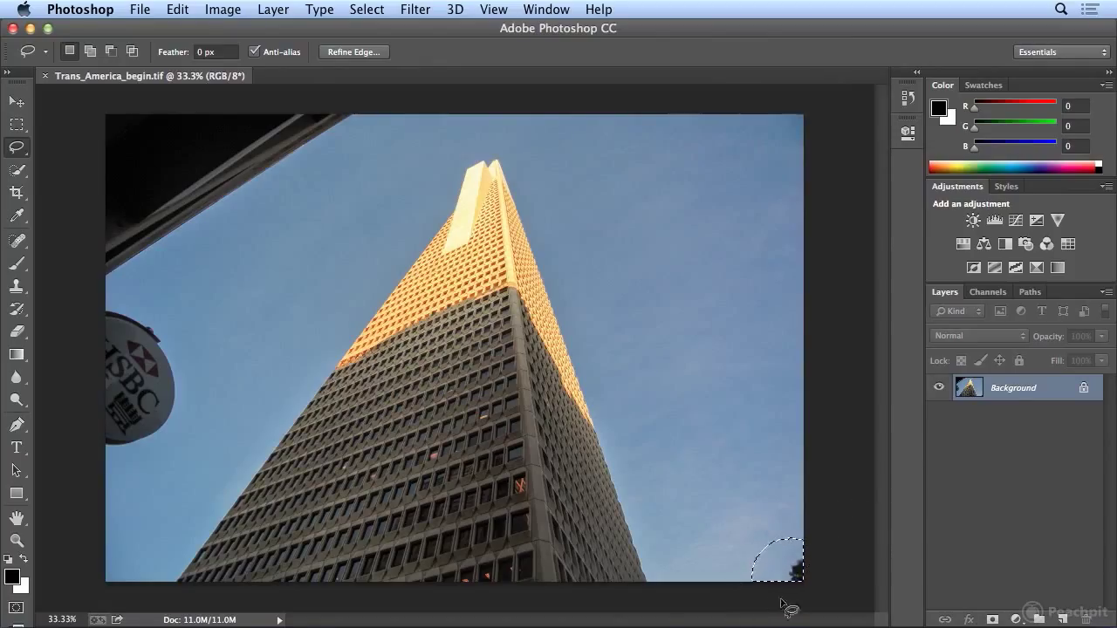
click(774, 501)
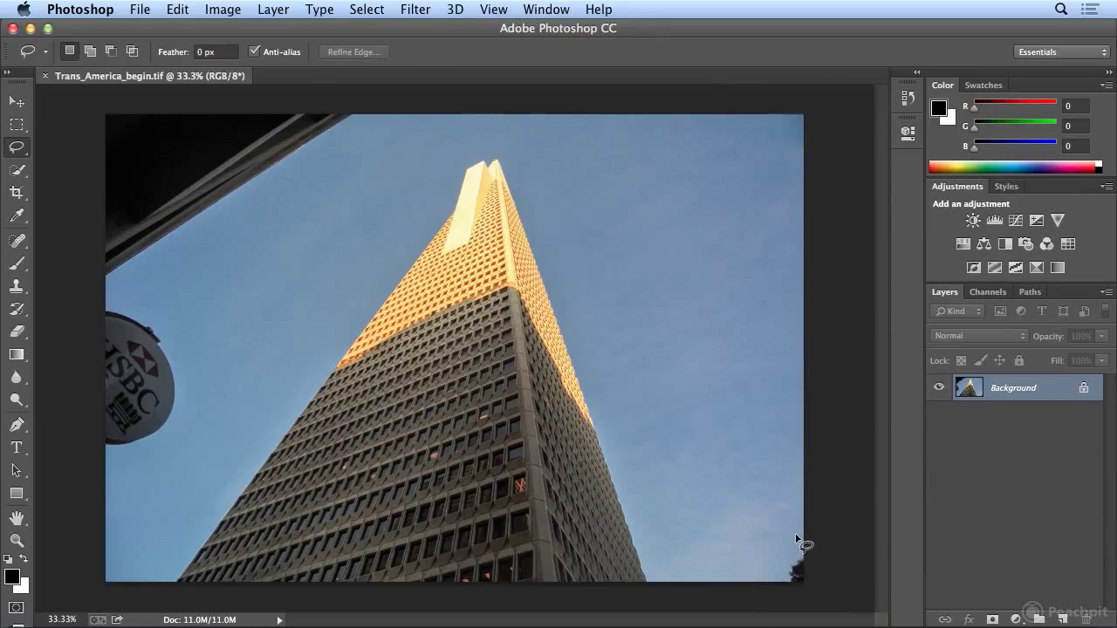
mouse_move(790, 540)
mouse_down()
mouse_move(774, 592)
mouse_move(825, 597)
mouse_move(837, 563)
mouse_move(829, 541)
mouse_move(792, 546)
mouse_up()
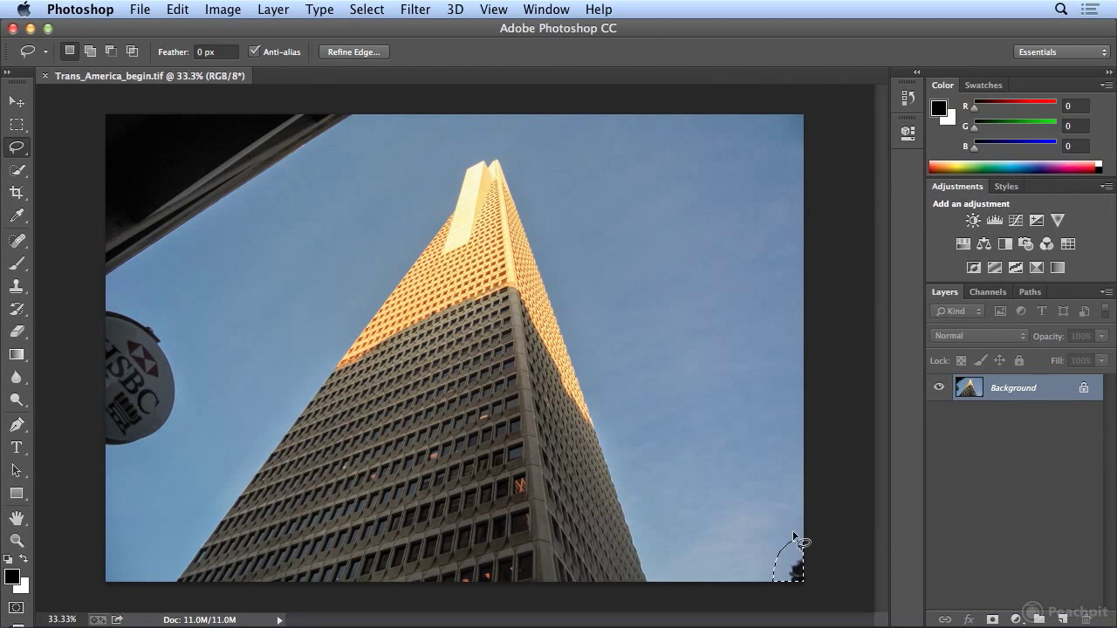
Fill the treetop selection using Content-Aware in Normal mode at 100% opacity, and deselect it
click(179, 9)
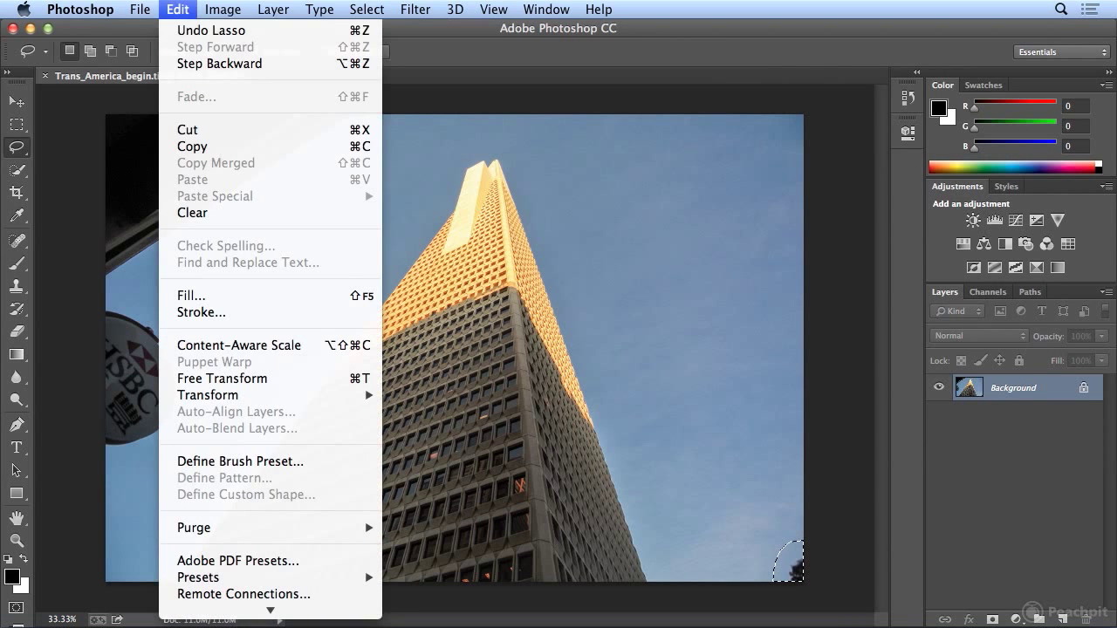
click(246, 295)
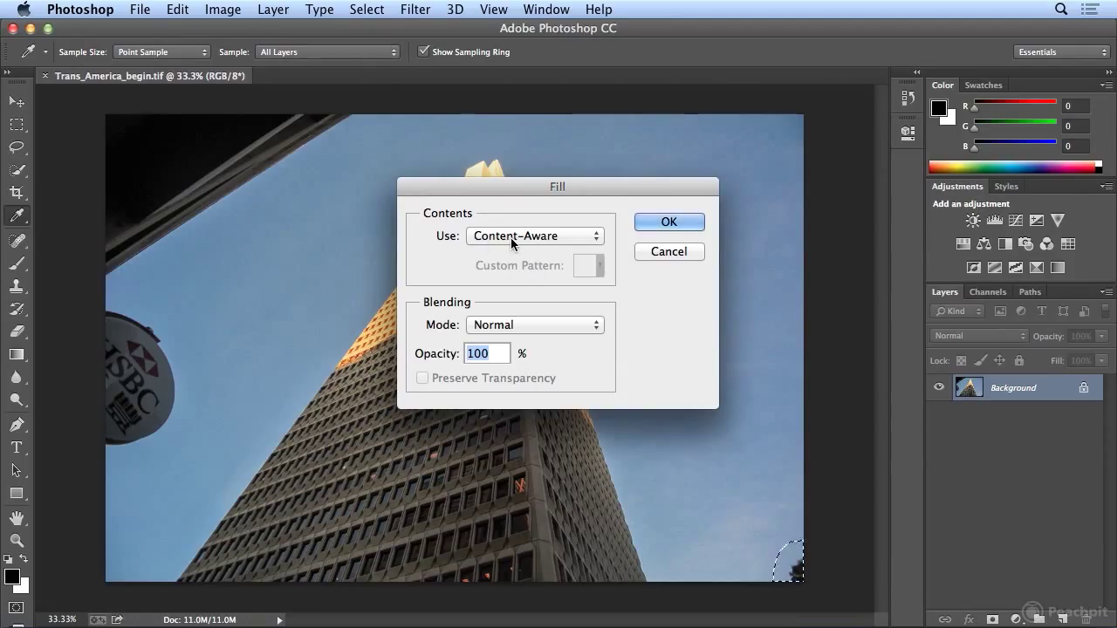
click(665, 223)
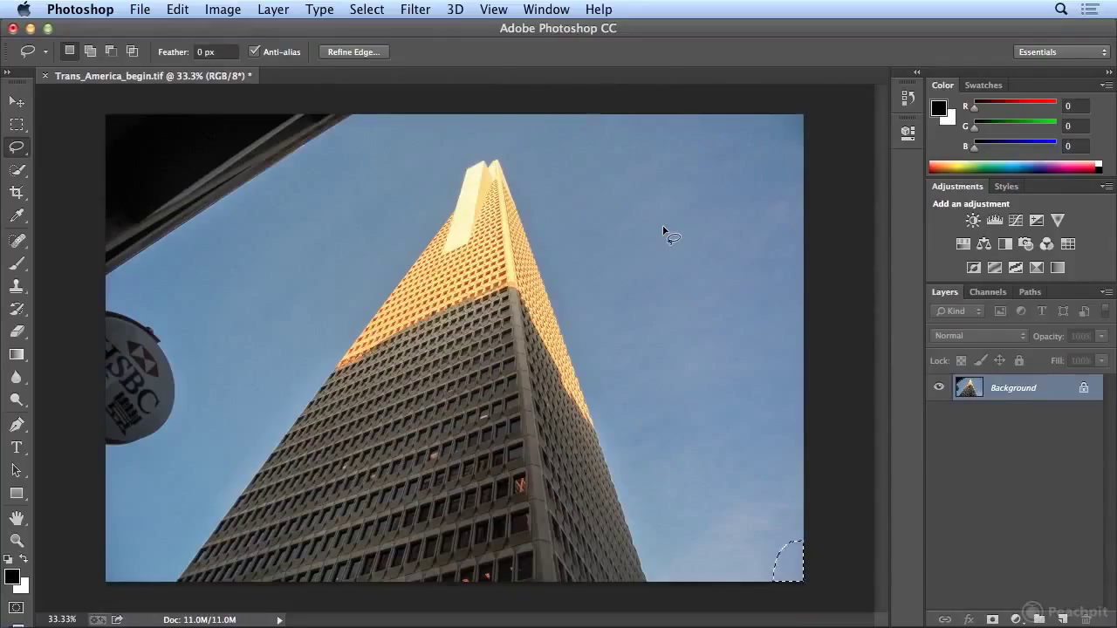
key(super+d)
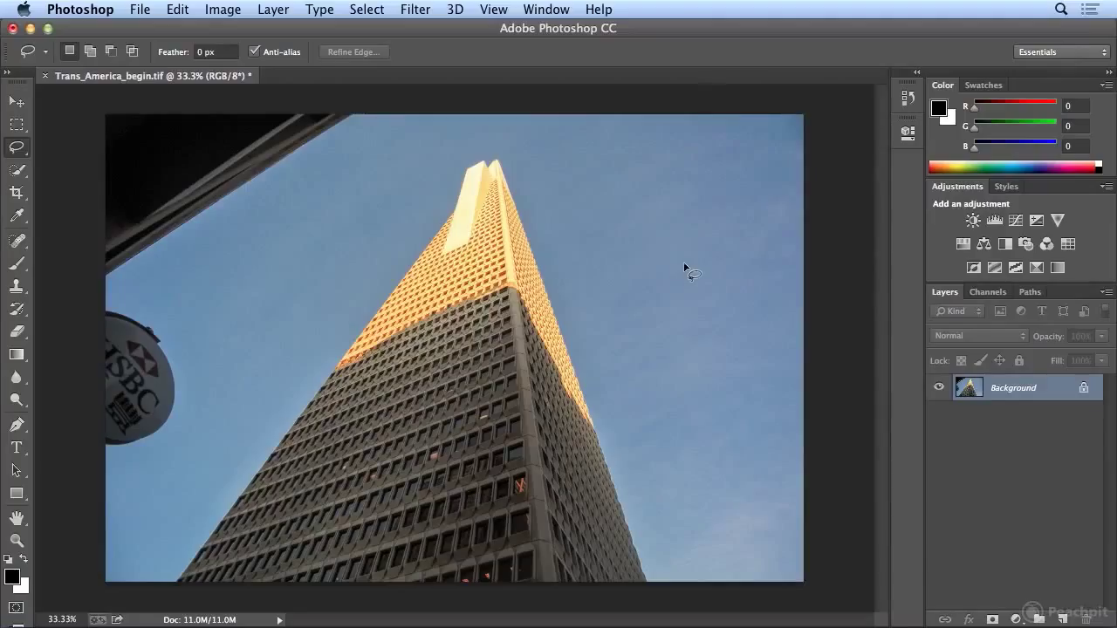
Lasso the round HSBC sign at the photo's edge and replace it with a Content-Aware fill
mouse_move(91, 296)
mouse_down()
mouse_move(169, 297)
mouse_move(202, 342)
mouse_up()
mouse_move(211, 380)
mouse_down()
mouse_move(212, 416)
mouse_move(180, 454)
mouse_move(117, 478)
mouse_move(56, 459)
mouse_move(74, 352)
mouse_move(100, 311)
mouse_move(131, 294)
mouse_up()
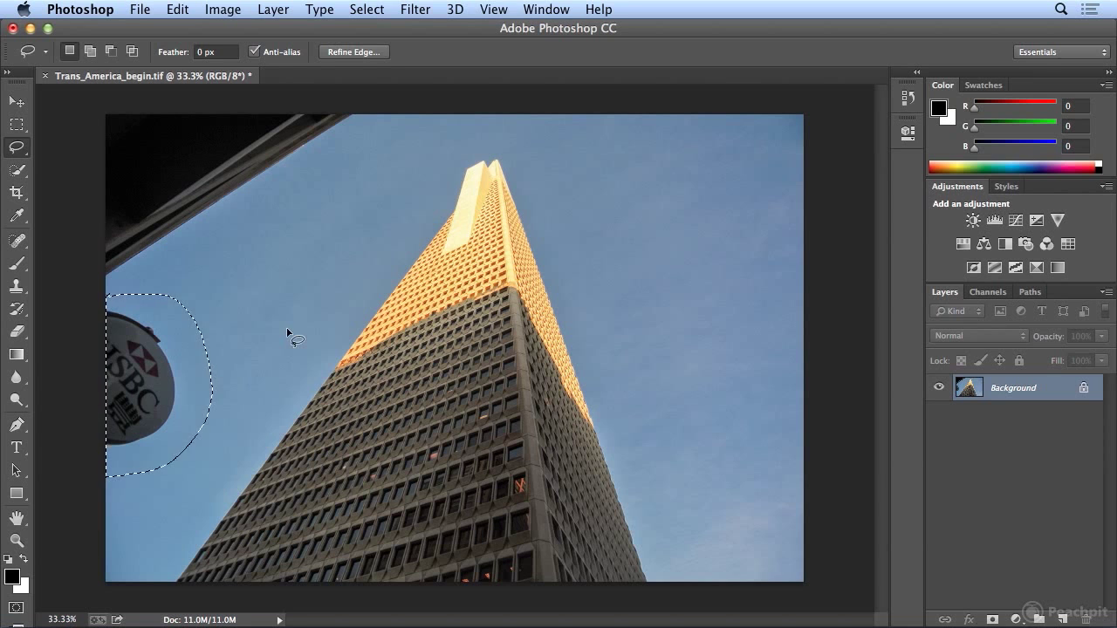
click(177, 10)
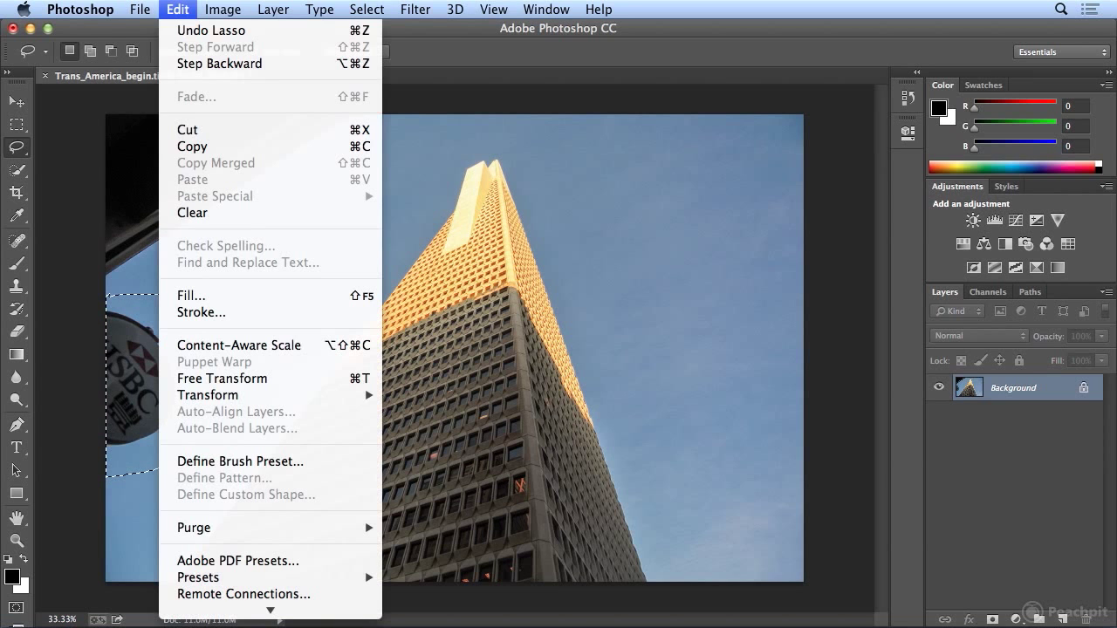
click(191, 294)
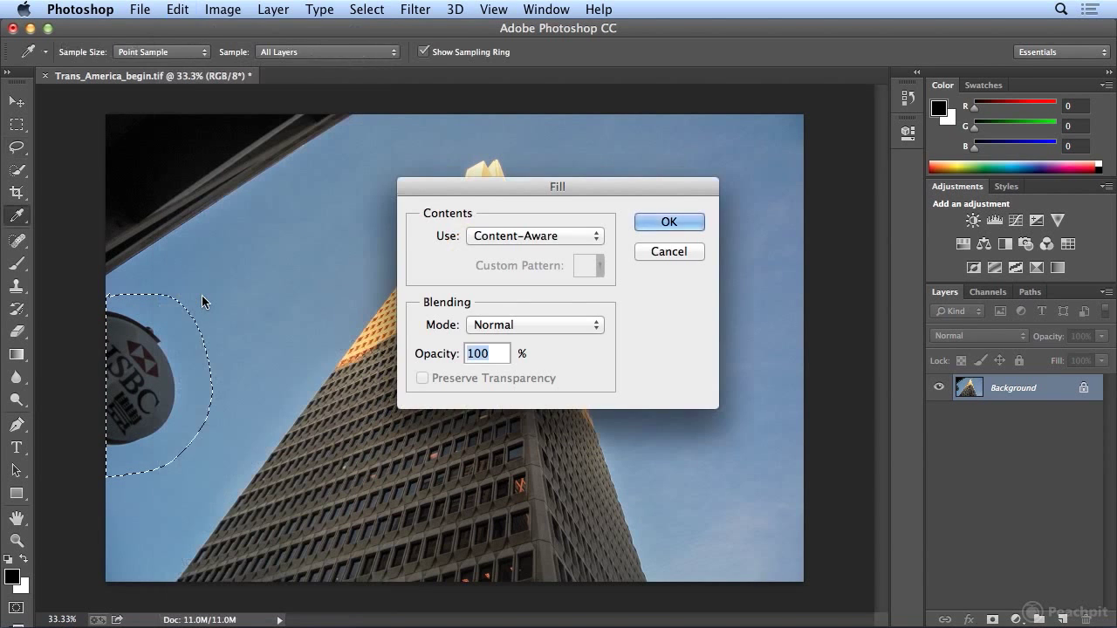
click(668, 223)
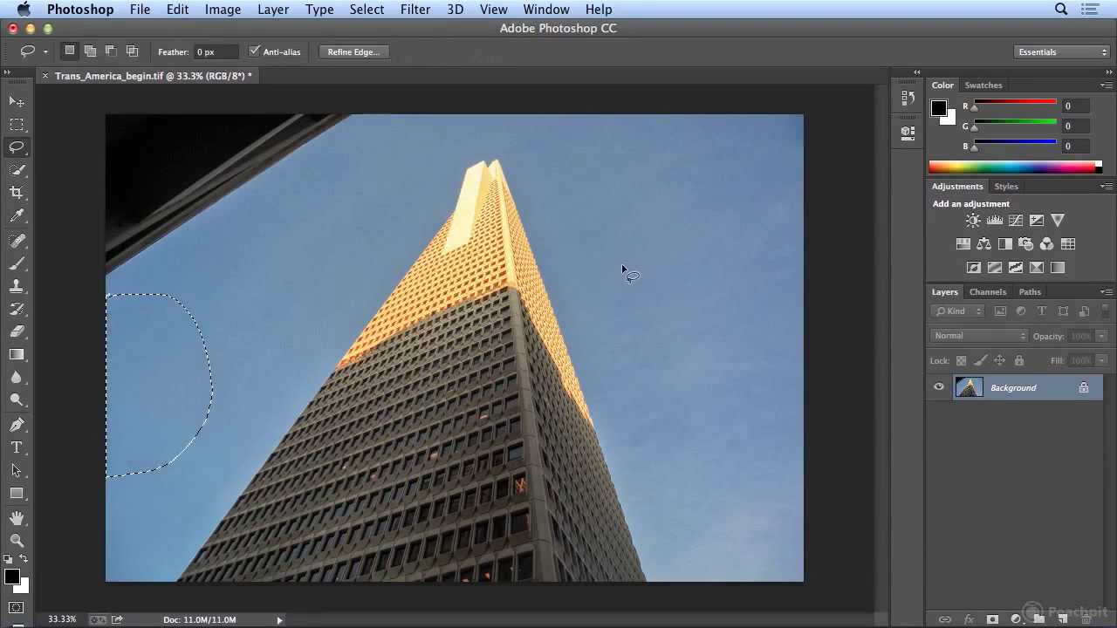
key(super+d)
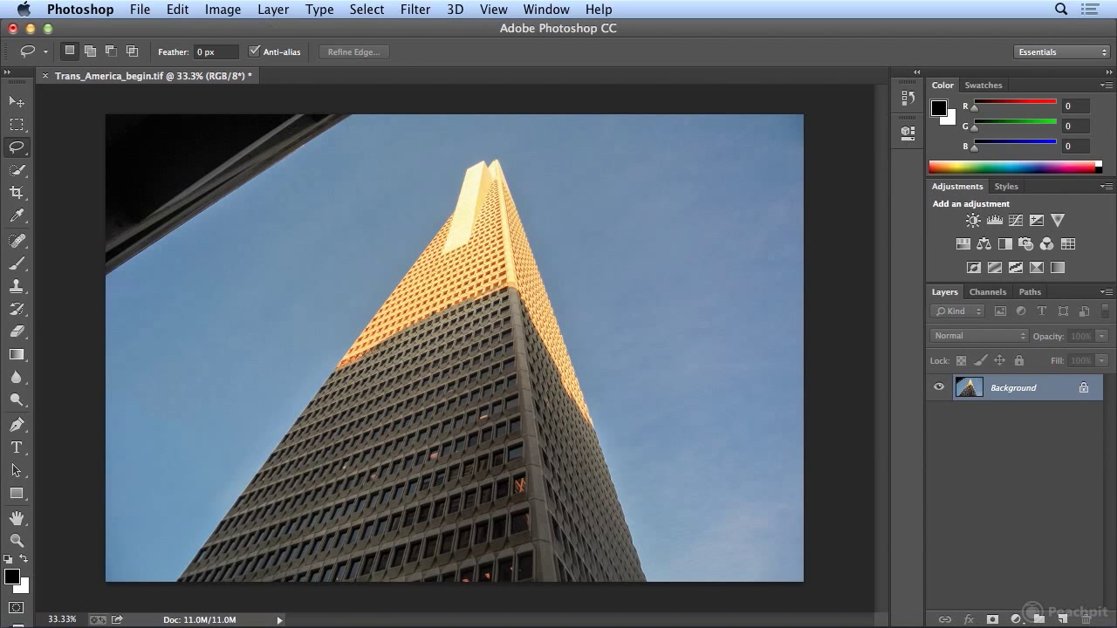
Undo the Content-Aware fill of the HSBC sign and clear the selection around it
click(177, 9)
click(185, 39)
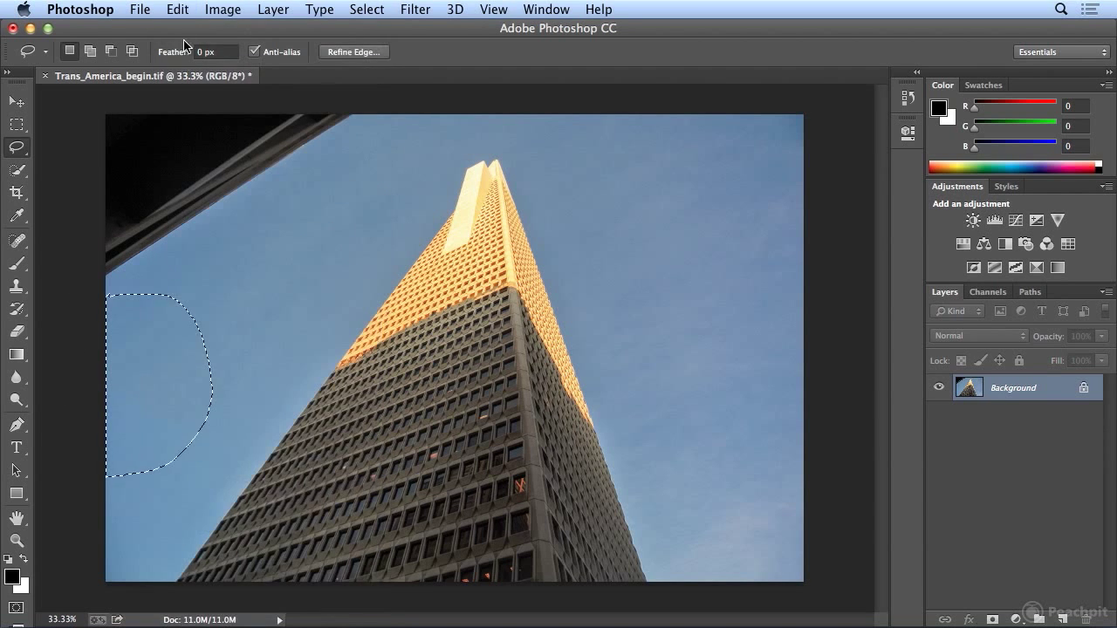
click(177, 10)
click(189, 63)
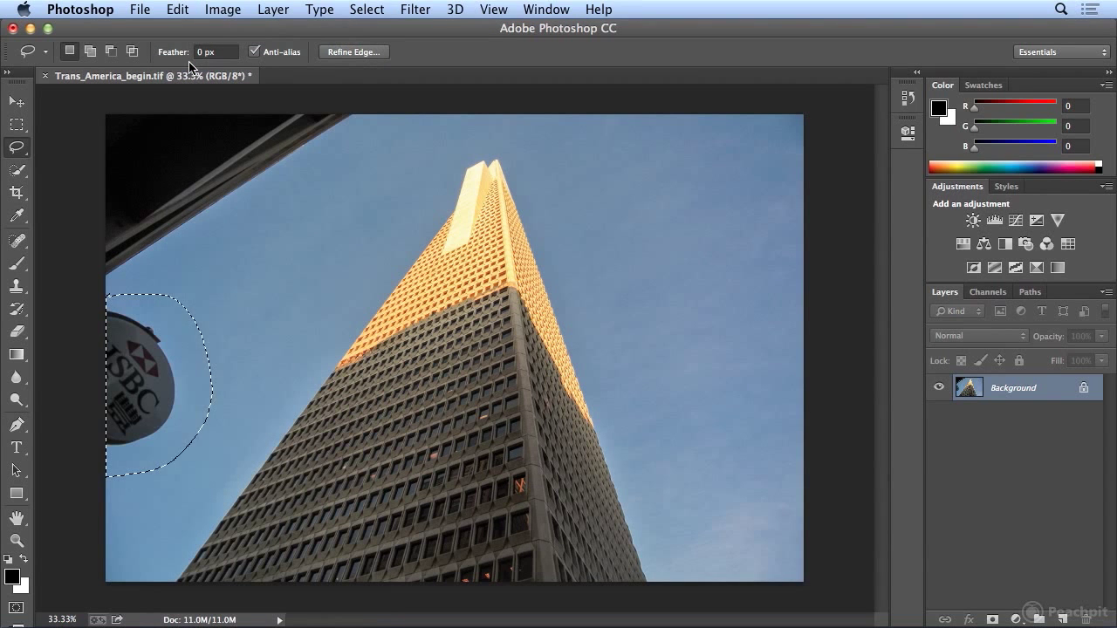
click(259, 250)
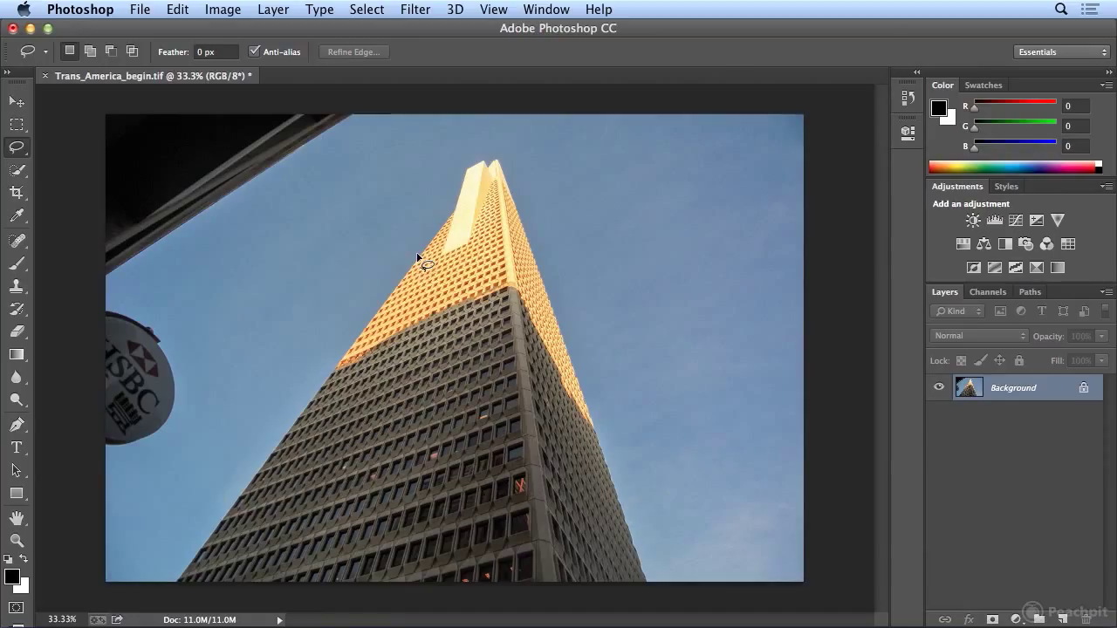
Trace the whole skyscraper with the Polygonal Lasso Tool, from its lower-left base over the peak to the lower-right base, and close the selection
click(12, 152)
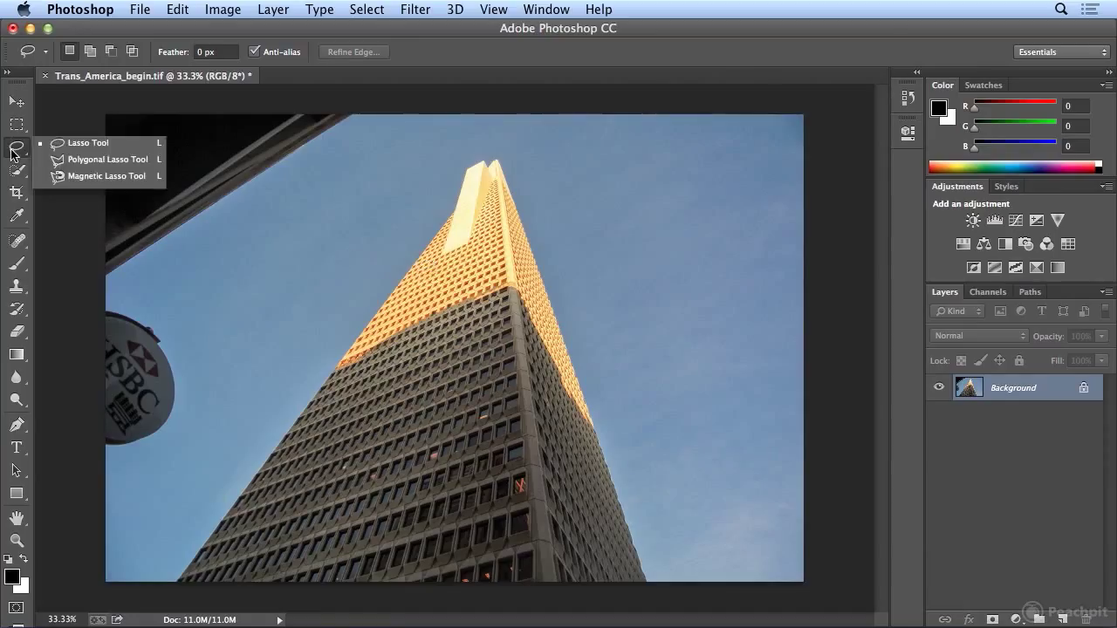
click(75, 165)
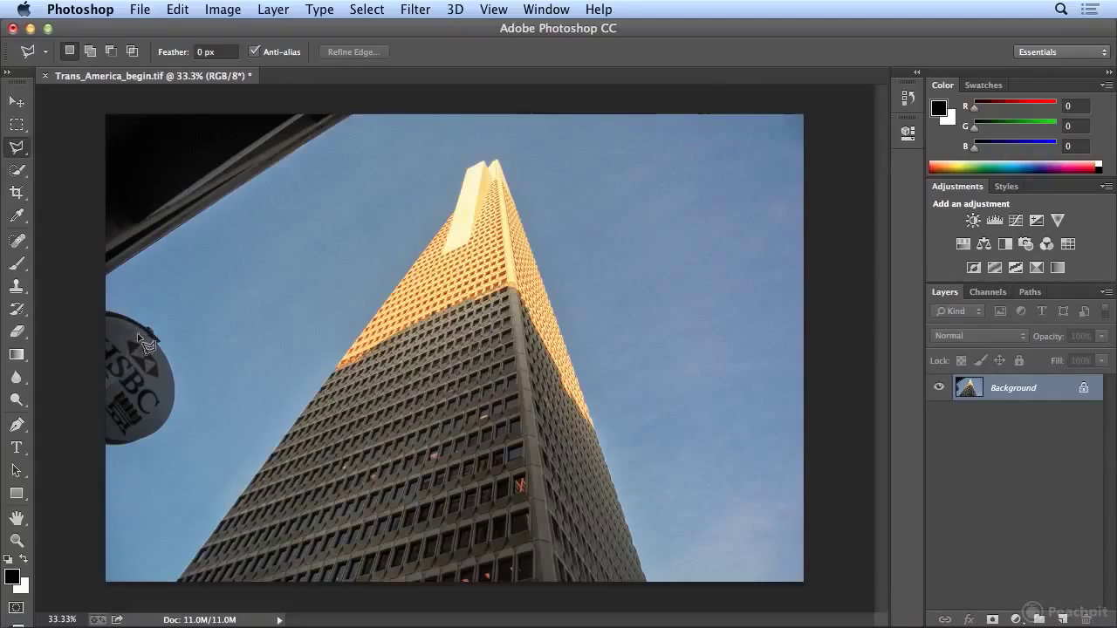
click(177, 581)
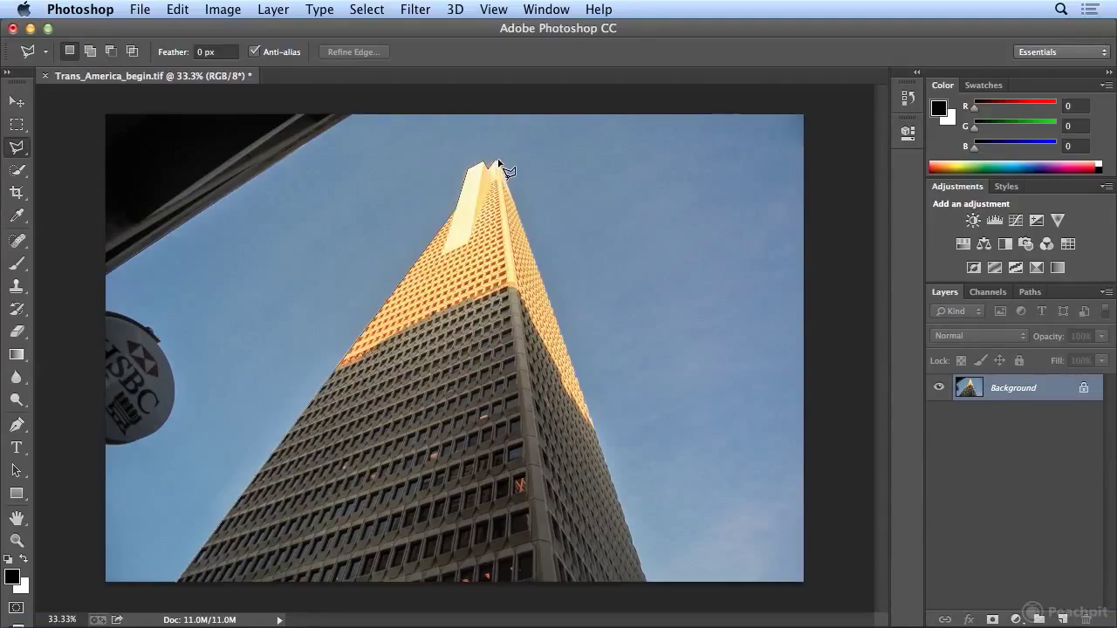
click(503, 173)
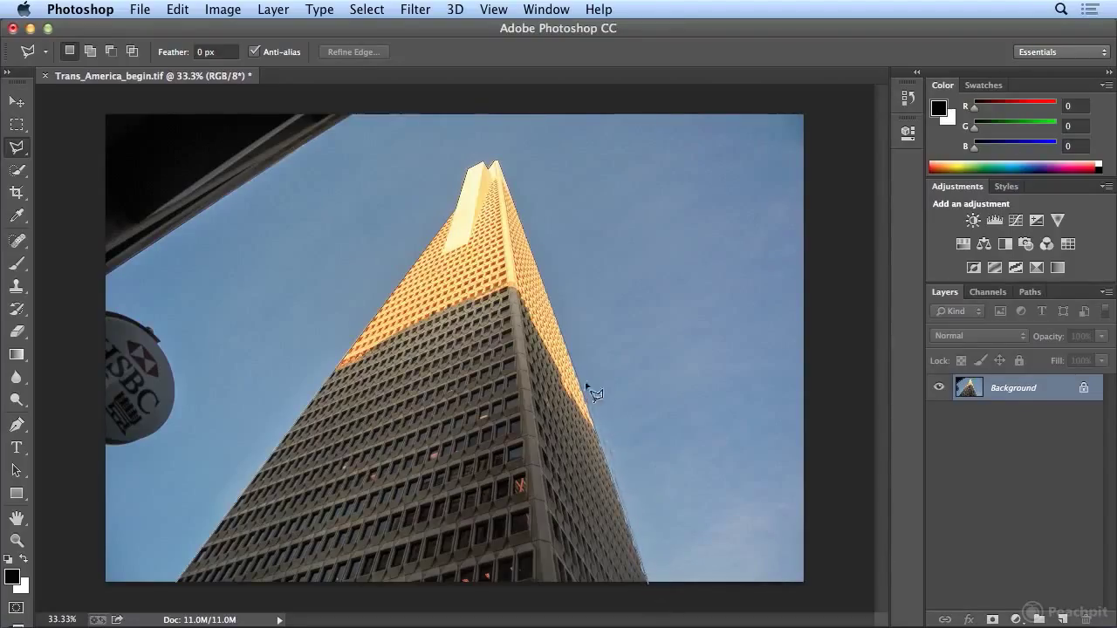
click(647, 582)
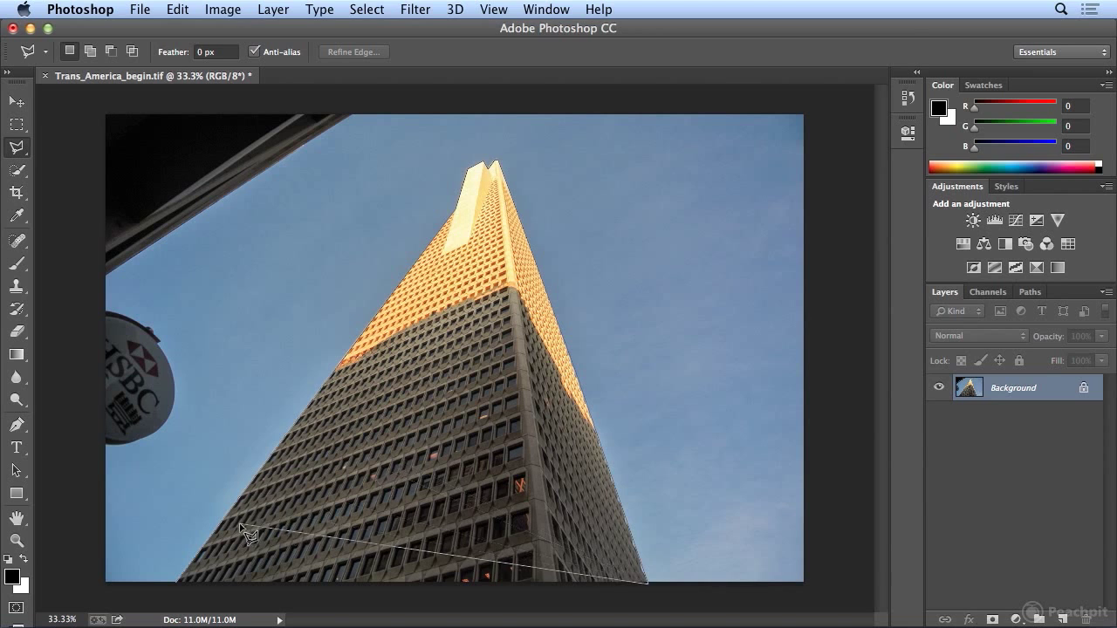
click(183, 584)
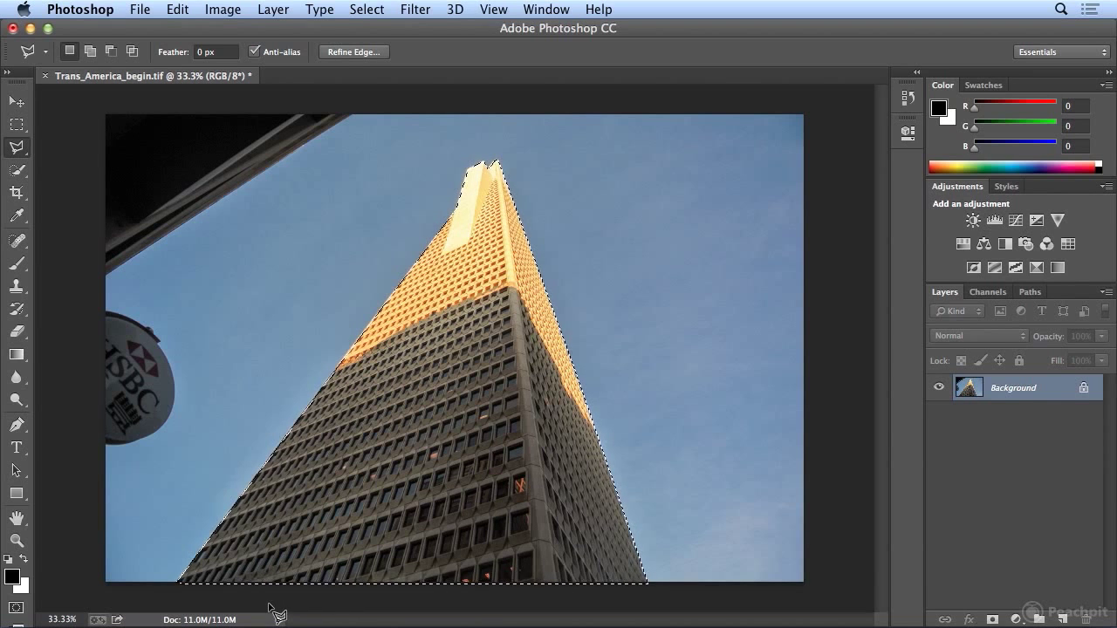
Copy the selected skyscraper to the clipboard
click(178, 9)
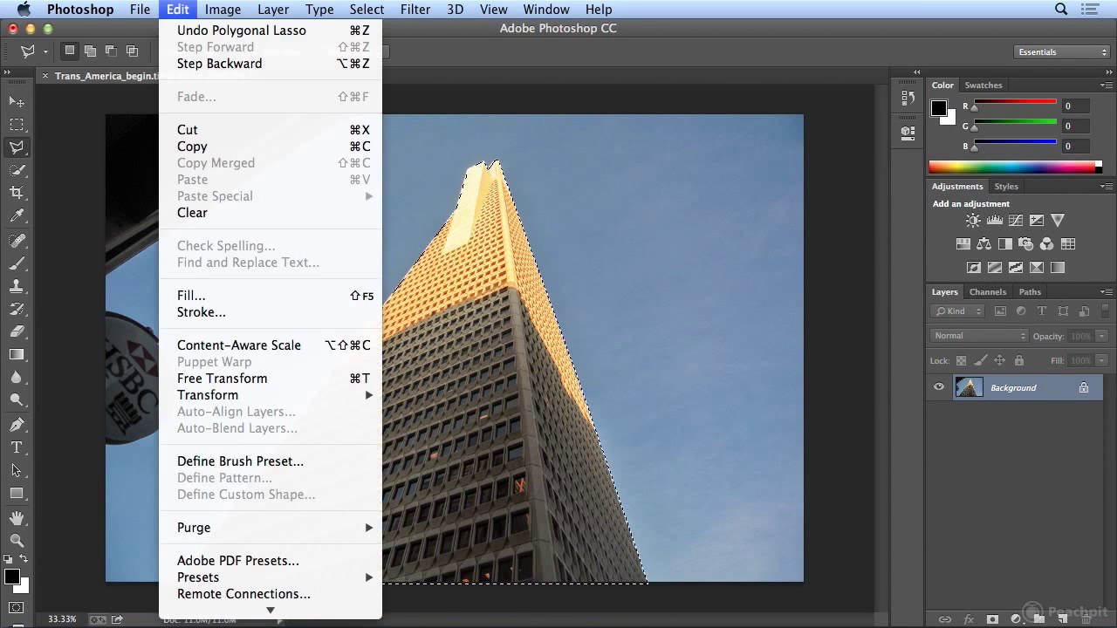
click(180, 29)
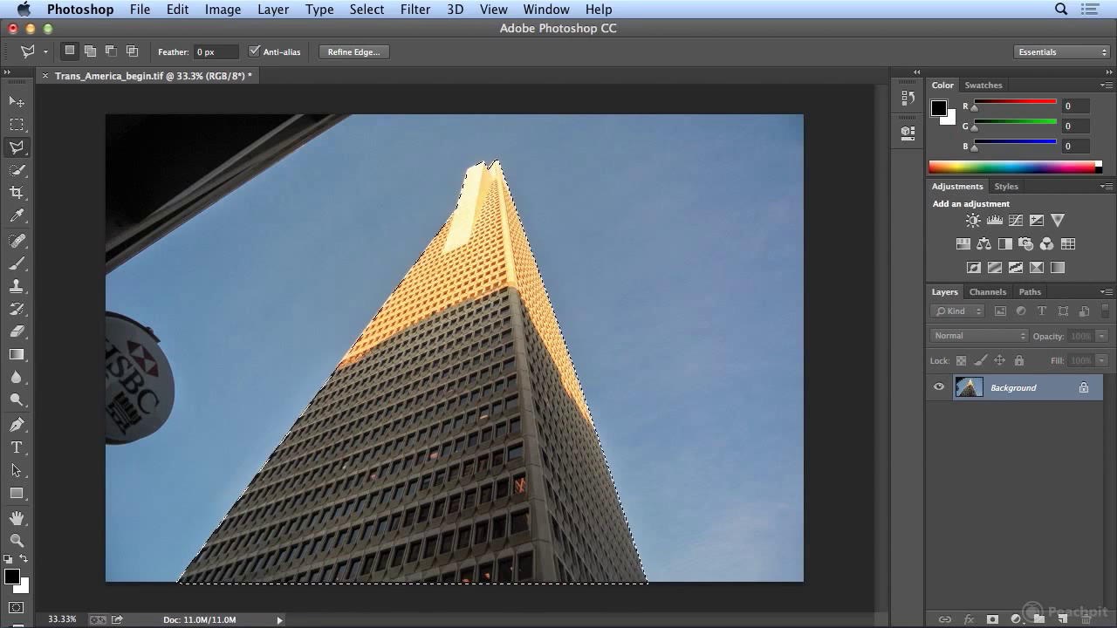
click(176, 9)
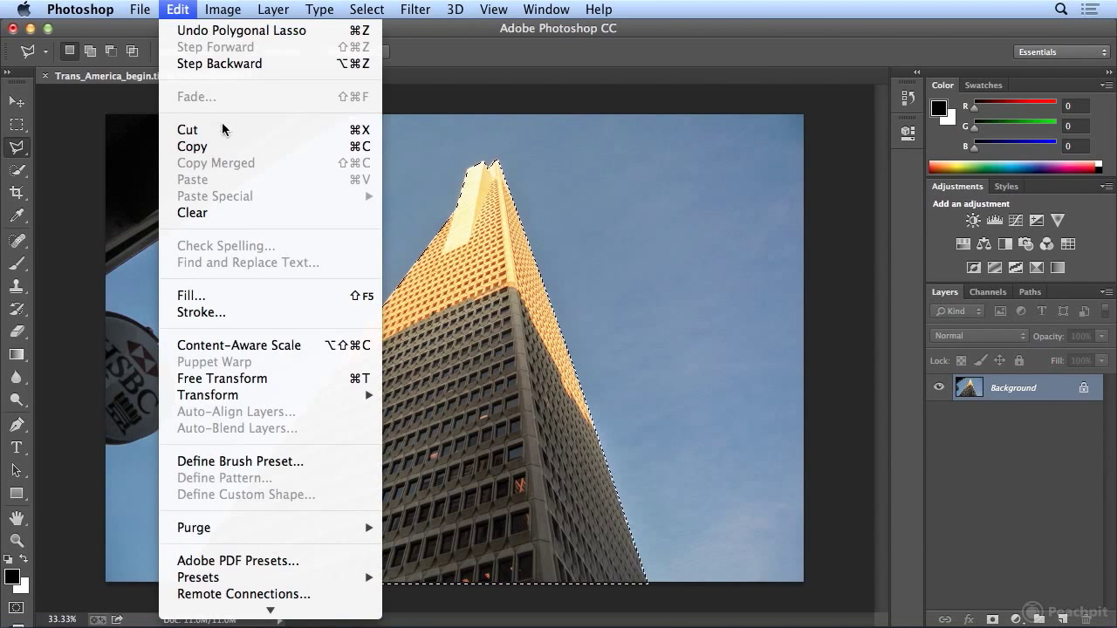
click(230, 146)
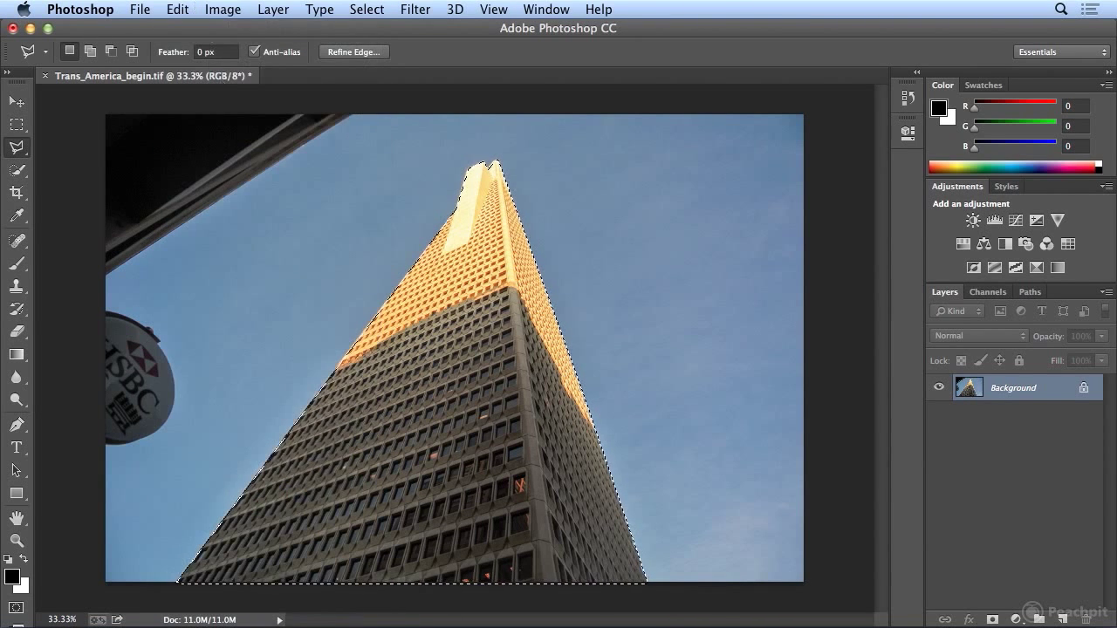
Create a 1626 × 1451 pixel document from the Clipboard preset with a white background, and paste the skyscraper into it
click(140, 9)
click(151, 30)
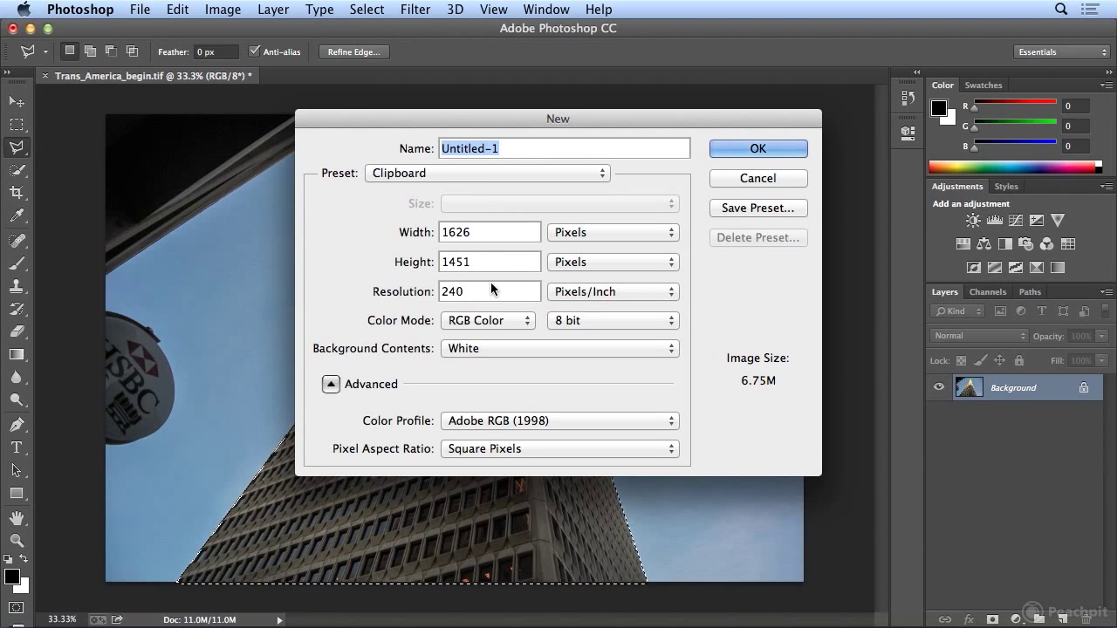
click(738, 150)
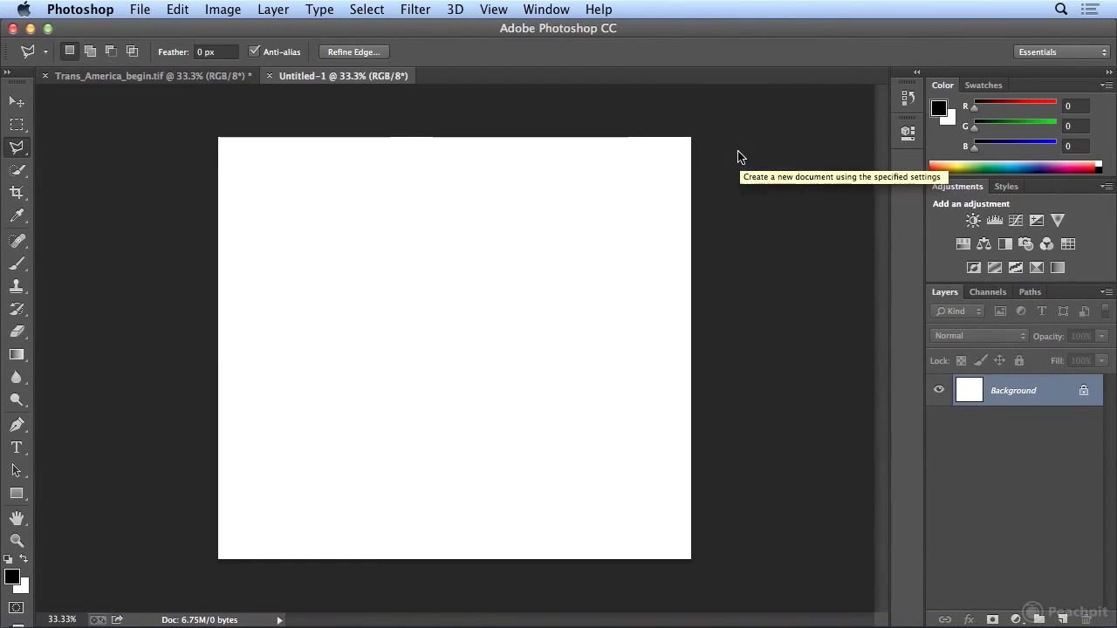
click(181, 9)
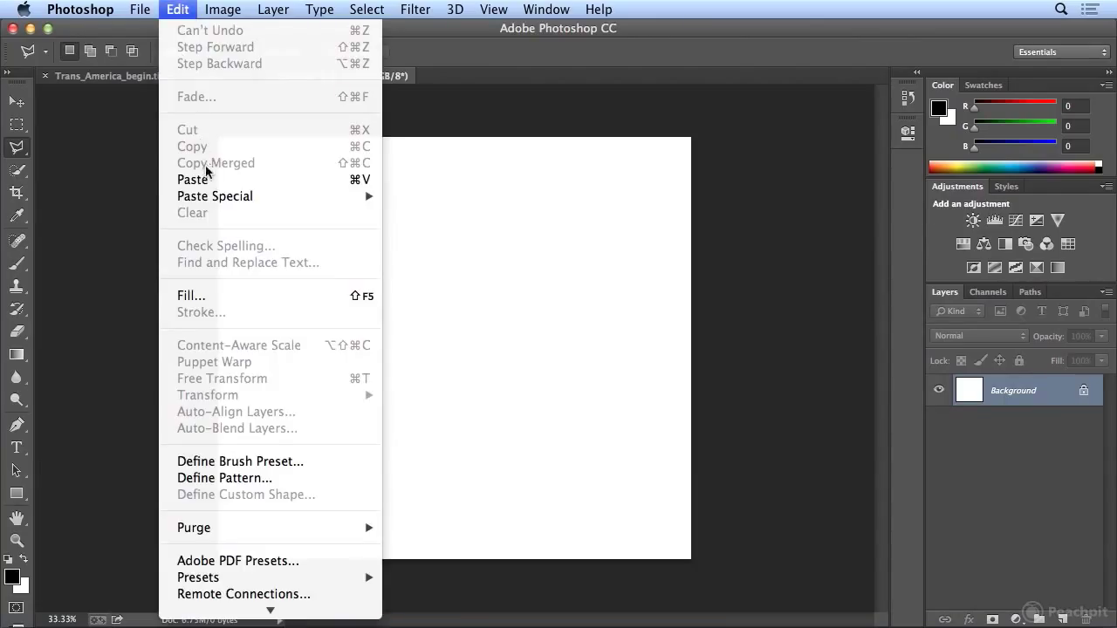
click(188, 179)
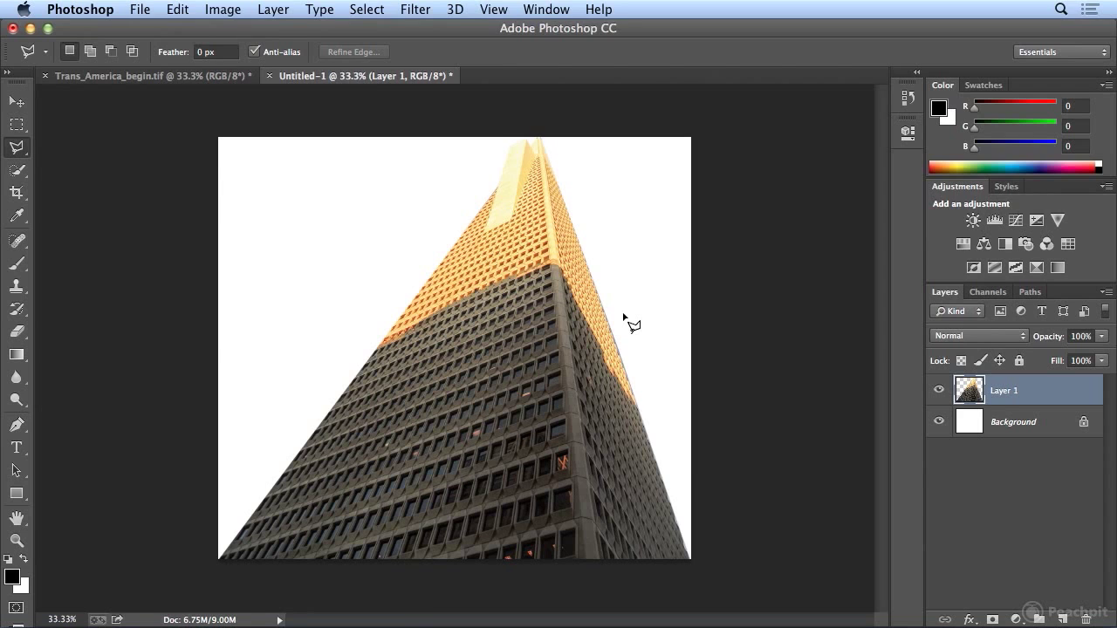
Close the untitled document without saving and drop the skyscraper selection in the original photo
click(938, 421)
click(271, 76)
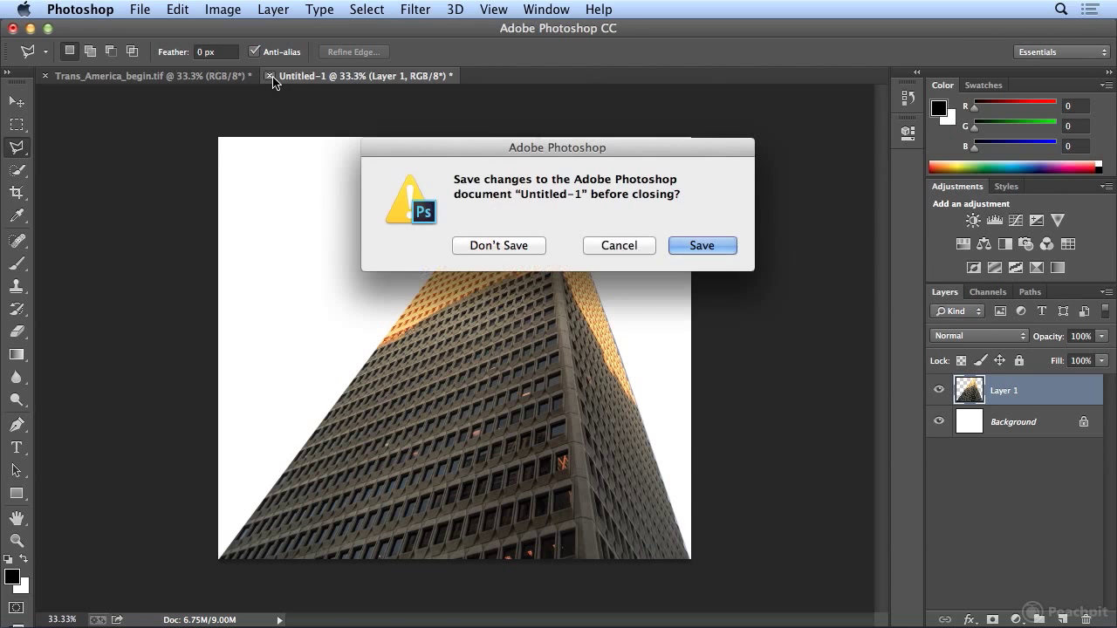
click(499, 245)
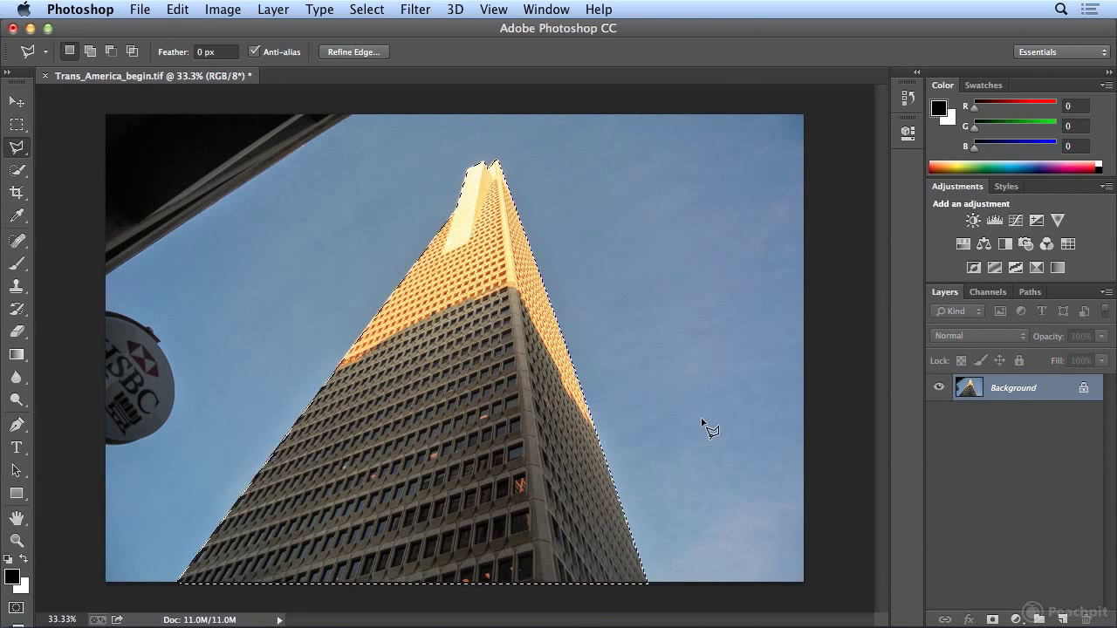
click(689, 367)
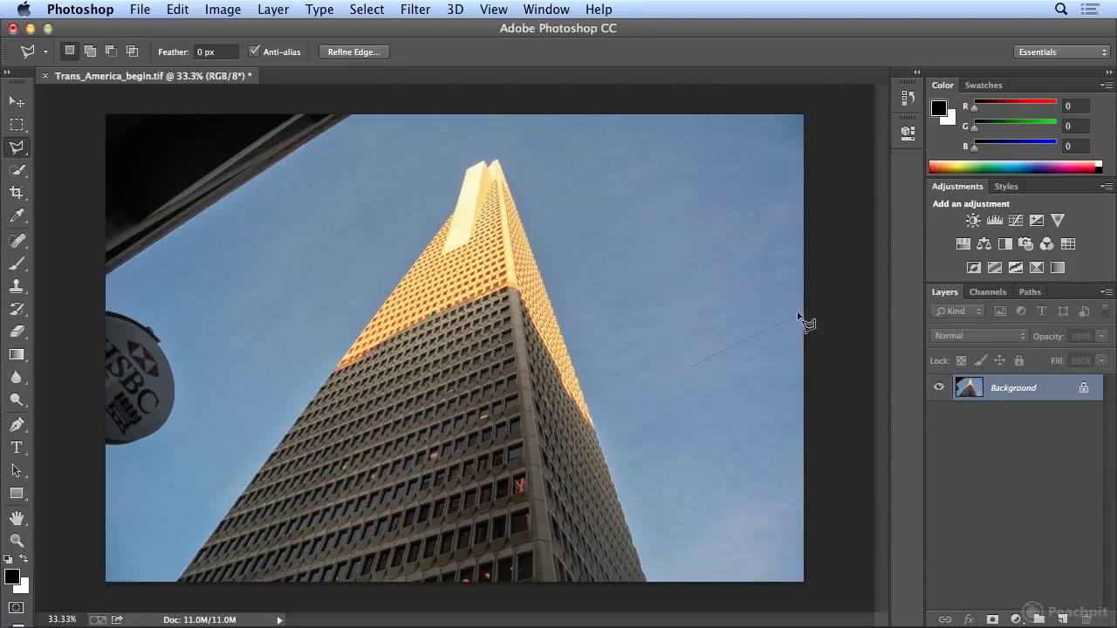
Close a triangular Polygonal Lasso selection in the sky to the right of the skyscraper, and deselect it
click(783, 297)
double_click(785, 426)
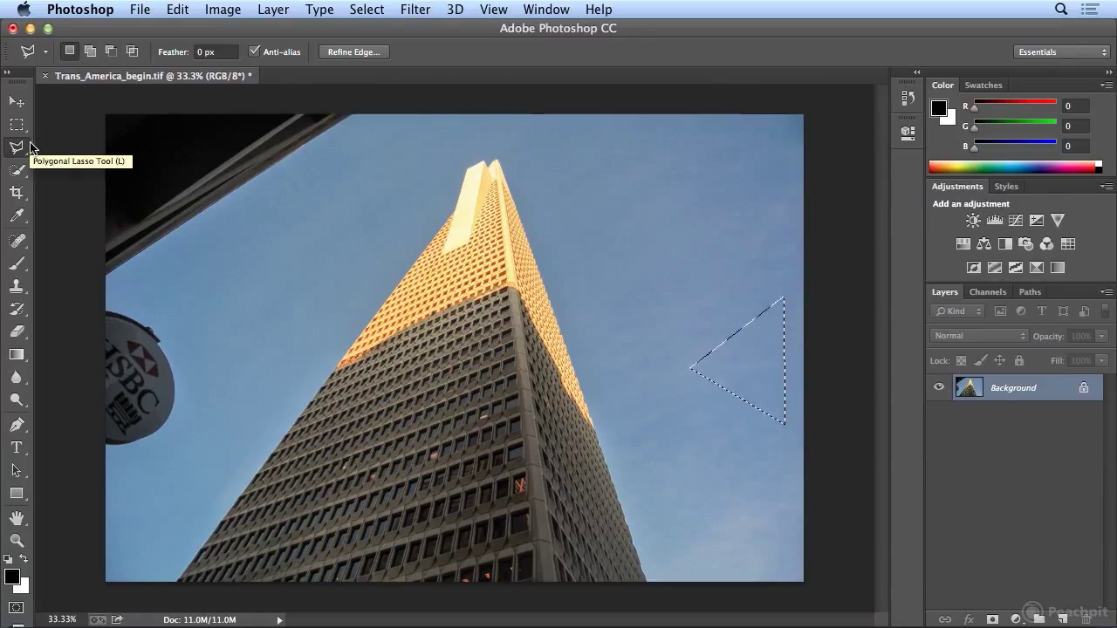
click(366, 9)
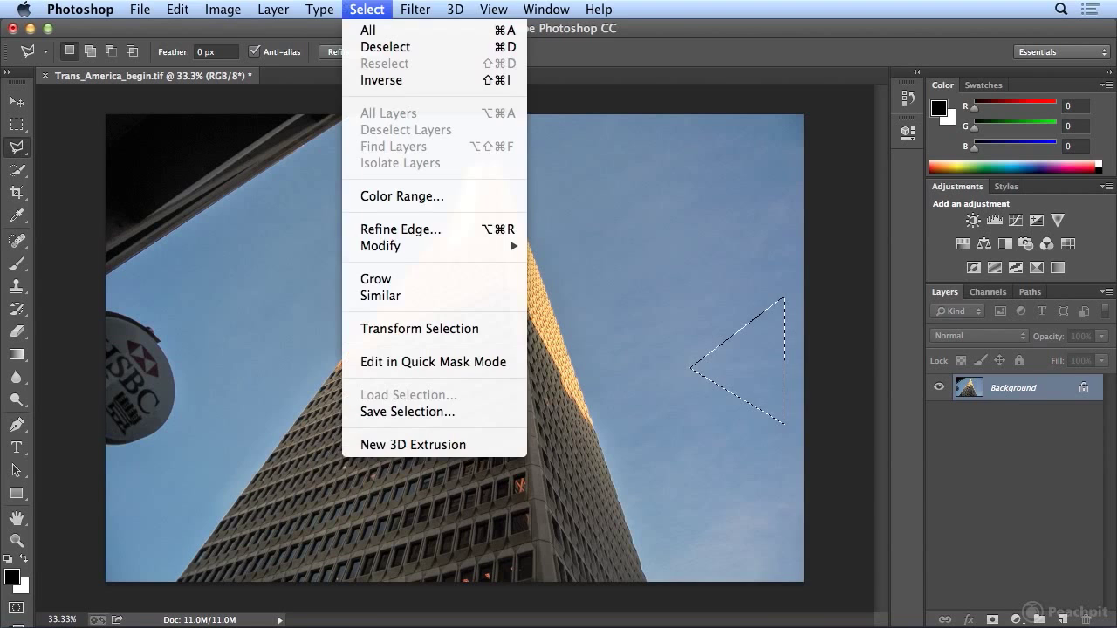
click(383, 47)
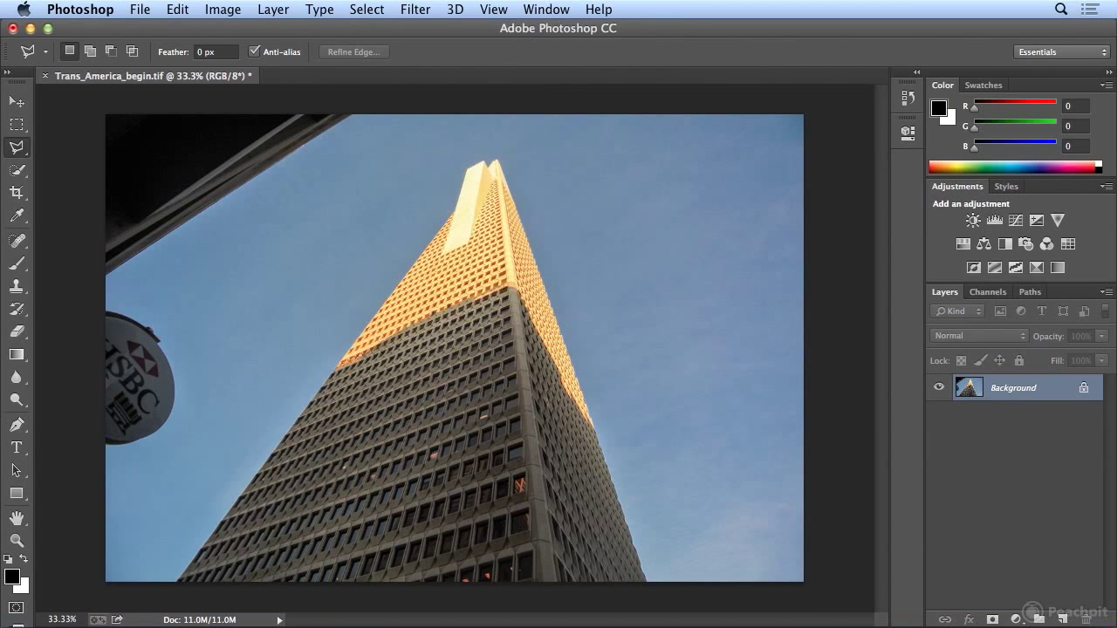
Trace the pale four-sided panel just below the skyscraper's peak with the Polygonal Lasso Tool, close the selection, and deselect it
click(494, 9)
click(538, 147)
click(494, 9)
click(530, 148)
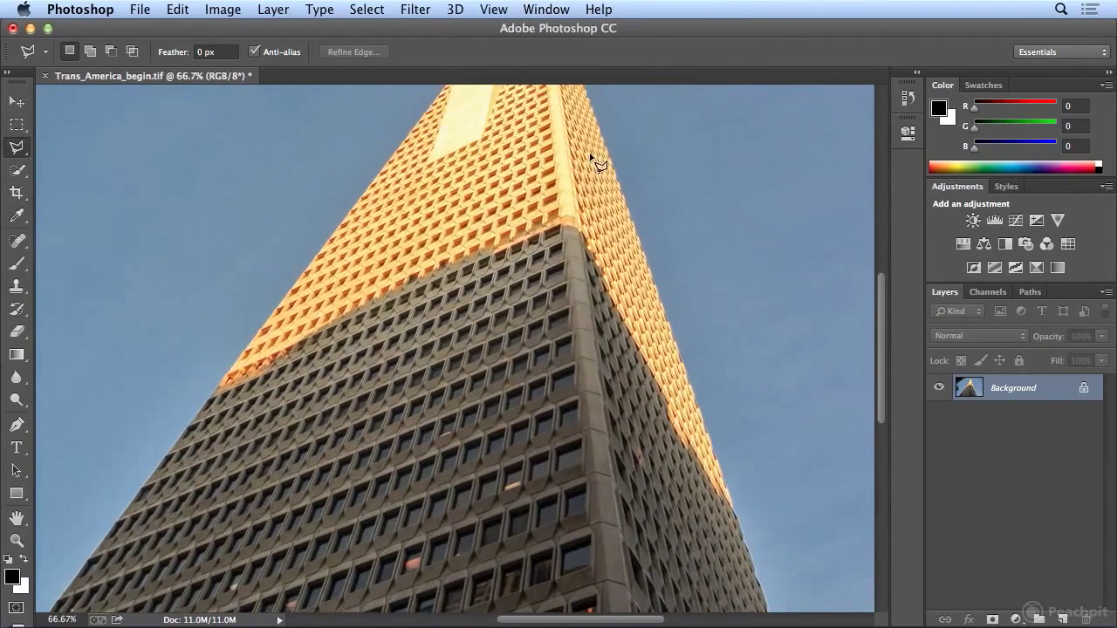
scroll(598, 162, up, 5)
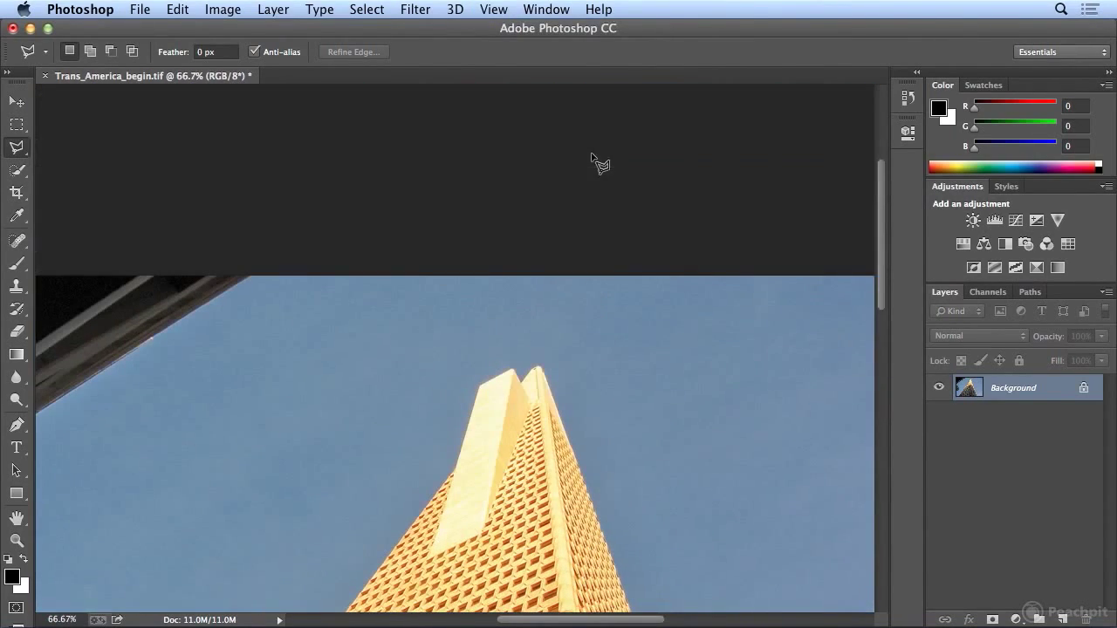
click(480, 387)
click(513, 371)
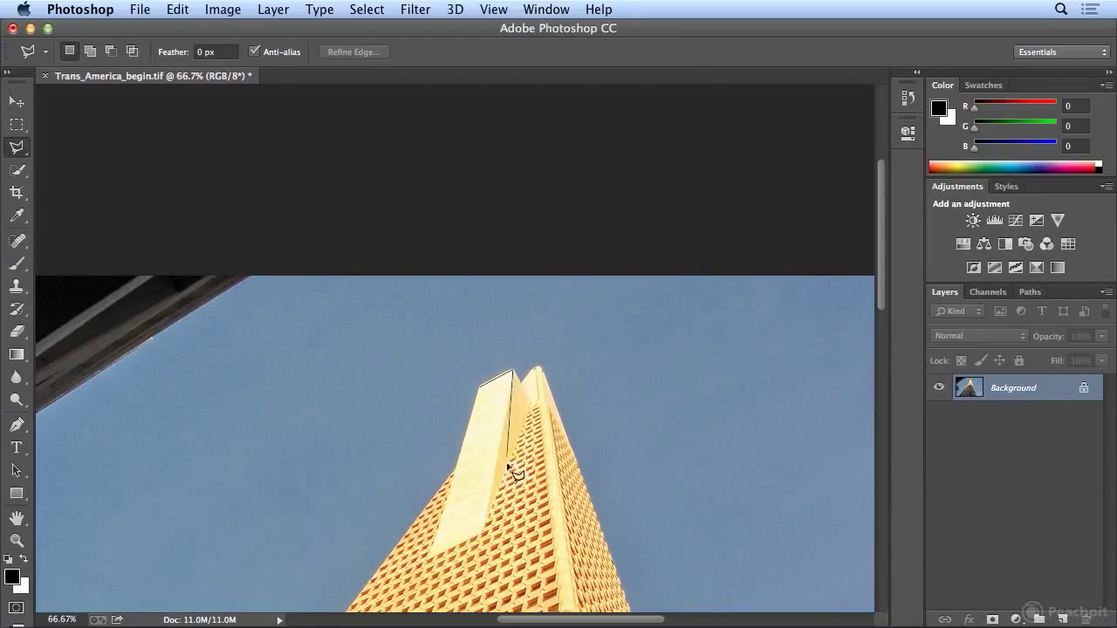
click(481, 537)
click(429, 559)
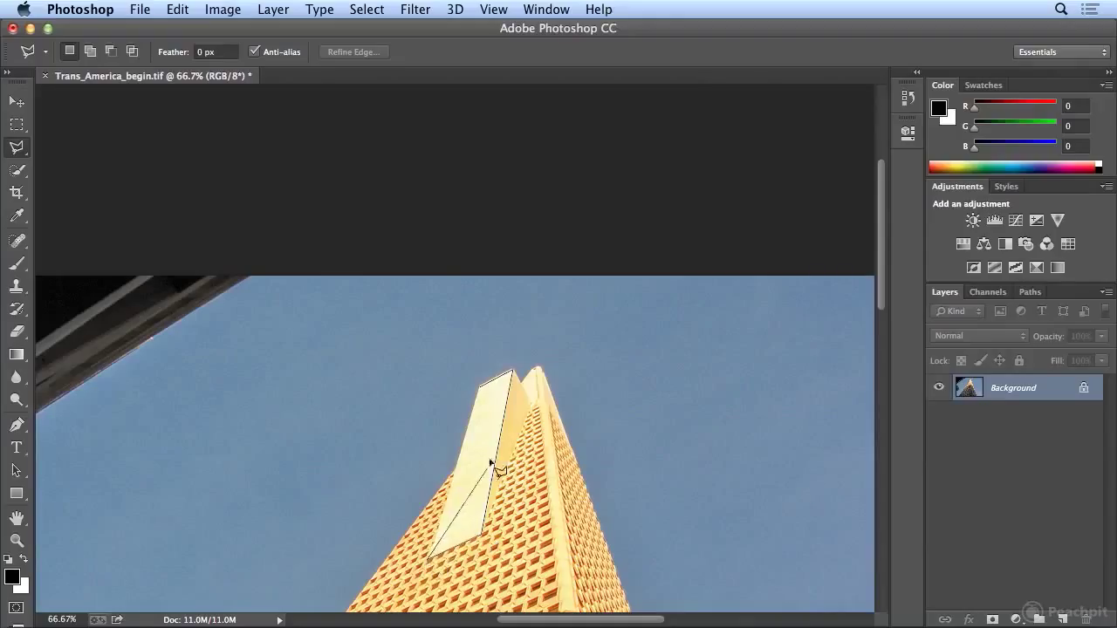
click(482, 391)
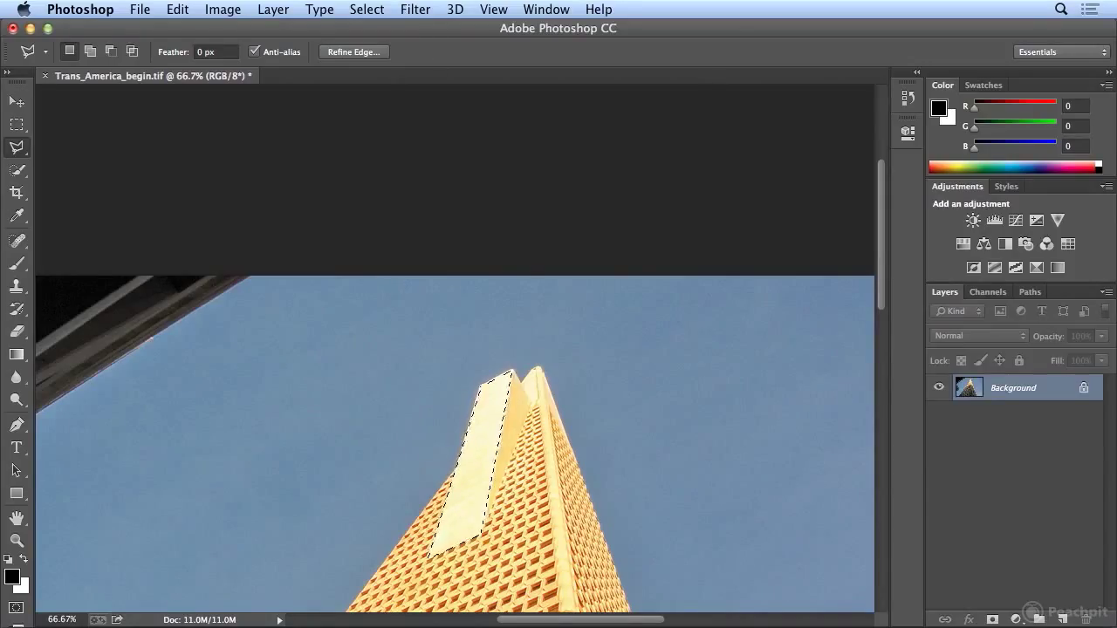
click(366, 9)
click(373, 46)
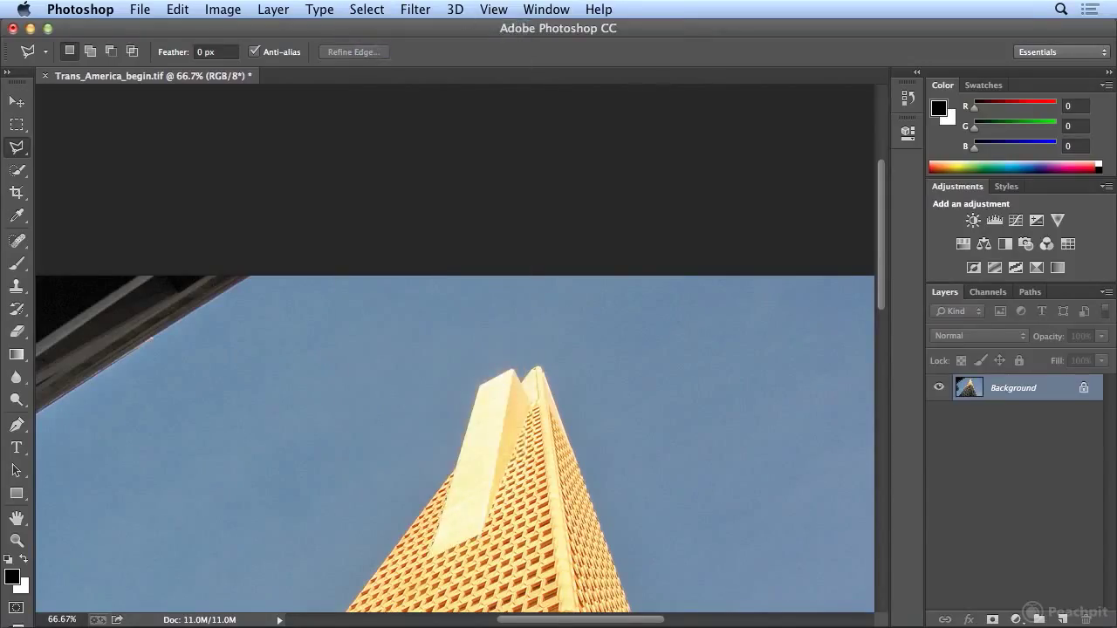
With the whole photo fitted on screen, draw an irregular freehand Lasso selection in the sky left of the skyscraper, and deselect it
click(493, 8)
click(555, 184)
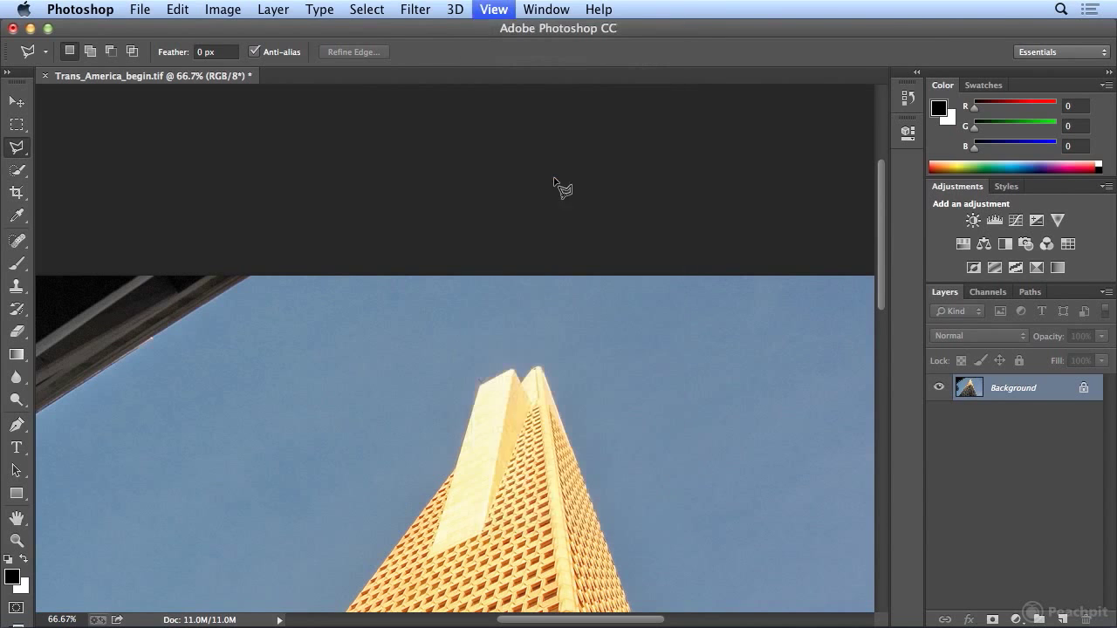
click(17, 149)
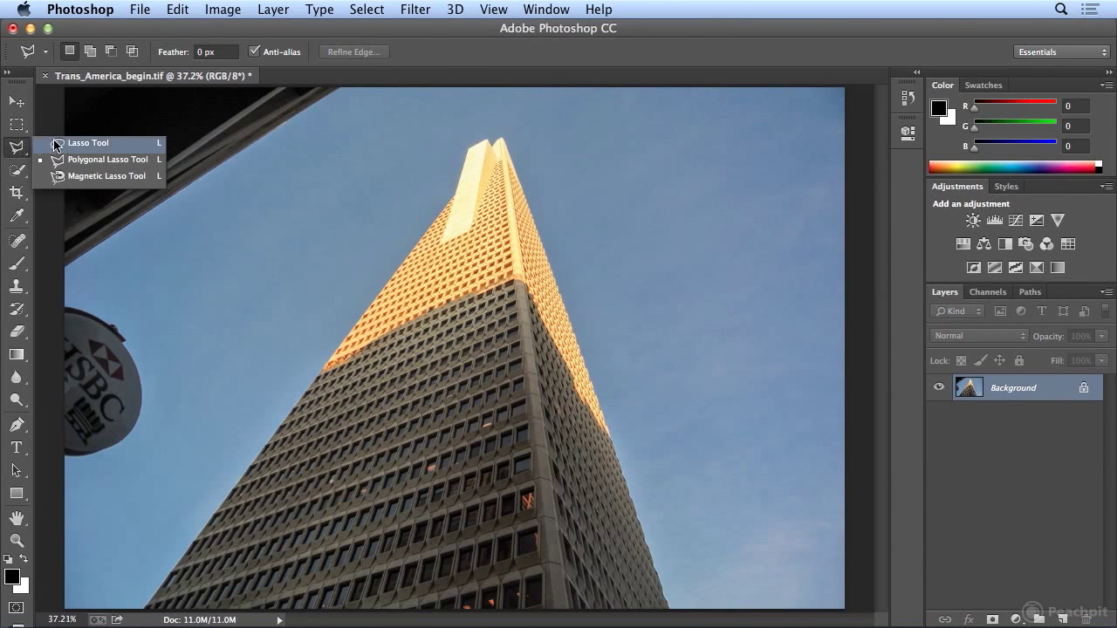
click(57, 144)
mouse_move(226, 223)
mouse_down()
mouse_move(292, 218)
mouse_move(378, 181)
mouse_move(425, 237)
mouse_up()
mouse_move(339, 304)
mouse_down()
mouse_move(301, 316)
mouse_move(237, 312)
mouse_up()
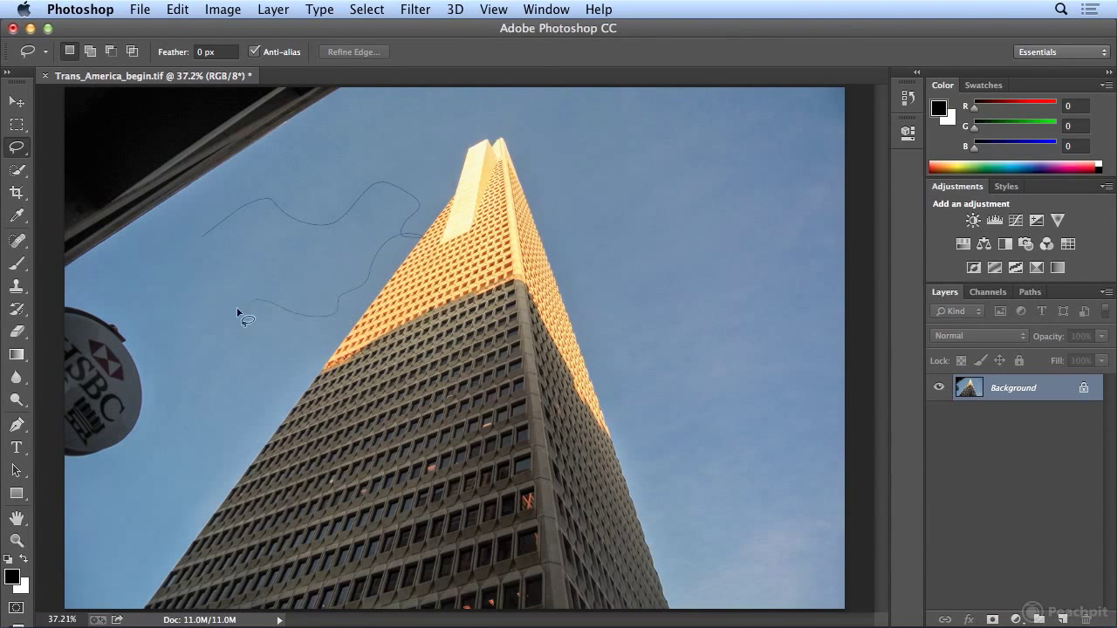
drag(211, 255, 206, 237)
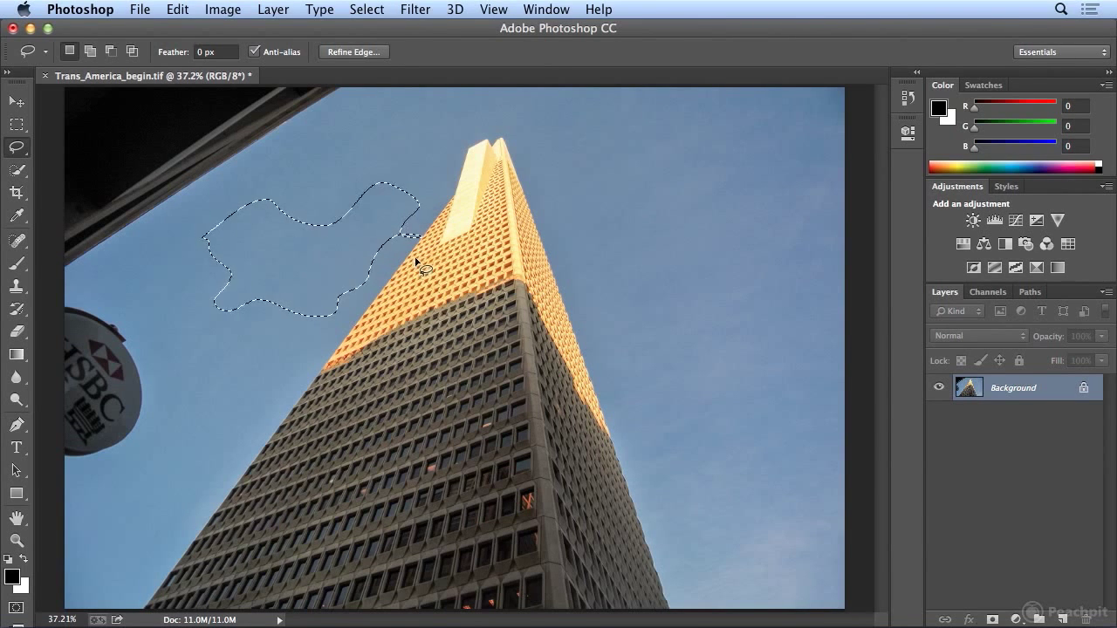
click(366, 10)
click(372, 48)
Draw a freehand Lasso loop in the sky to the right of the skyscraper and clear the selection
mouse_move(645, 171)
mouse_down()
mouse_move(676, 142)
mouse_move(742, 163)
mouse_move(771, 160)
mouse_up()
mouse_move(715, 264)
mouse_down()
mouse_move(687, 199)
mouse_move(647, 179)
mouse_up()
click(661, 287)
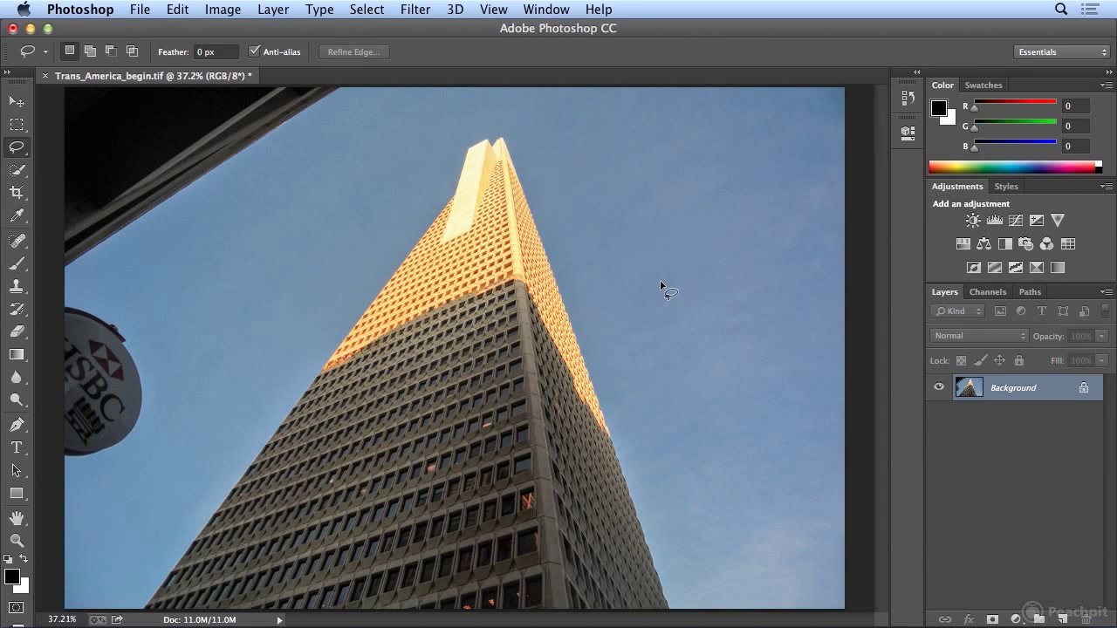